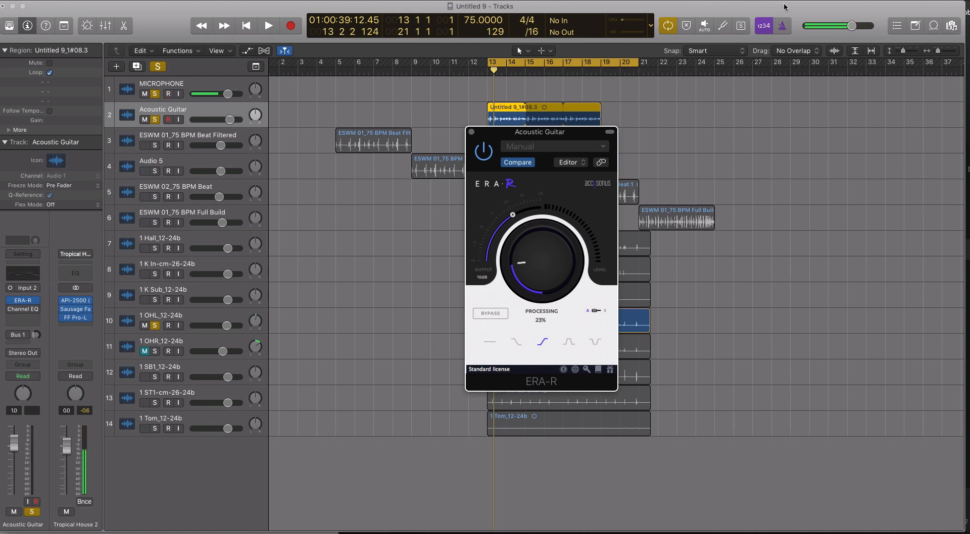
# Step: Zoom in on the arrangement and move the ERA-R window clear of the Acoustic Guitar region
pyautogui.moveTo(561, 133); pyautogui.dragTo(627, 160)
pyautogui.press('super+Right')
pyautogui.press('super+Right')
pyautogui.press('super+Down')
pyautogui.press('super+Down')
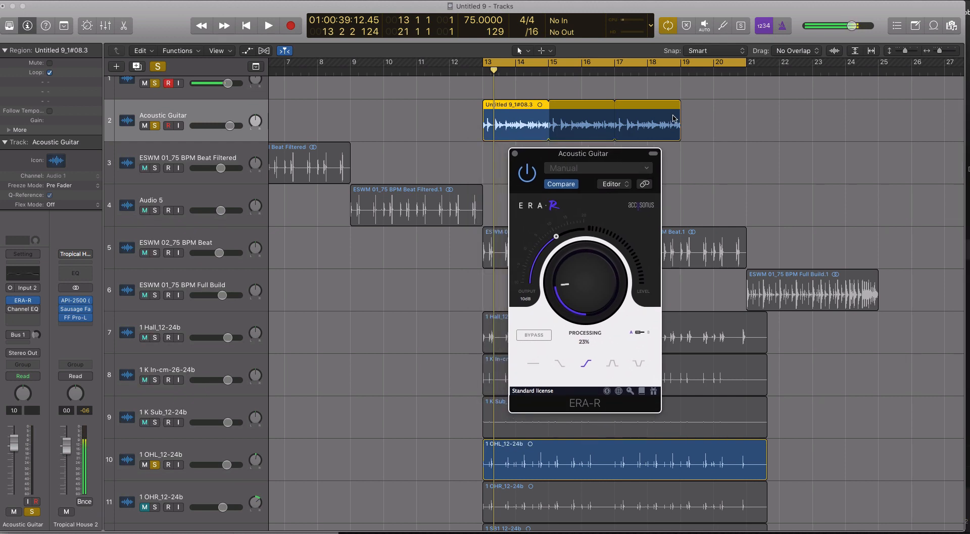
pyautogui.click(607, 128)
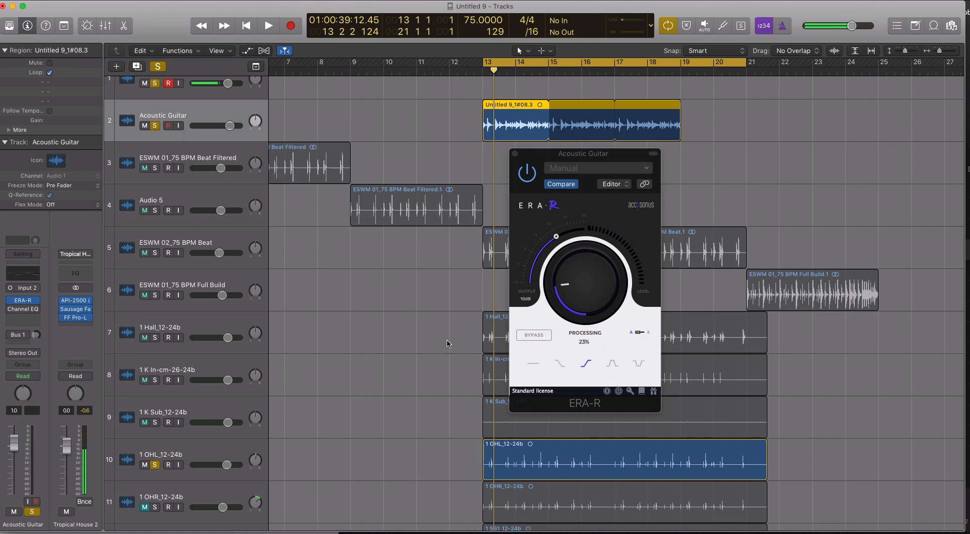
pyautogui.moveTo(584, 157); pyautogui.dragTo(585, 147)
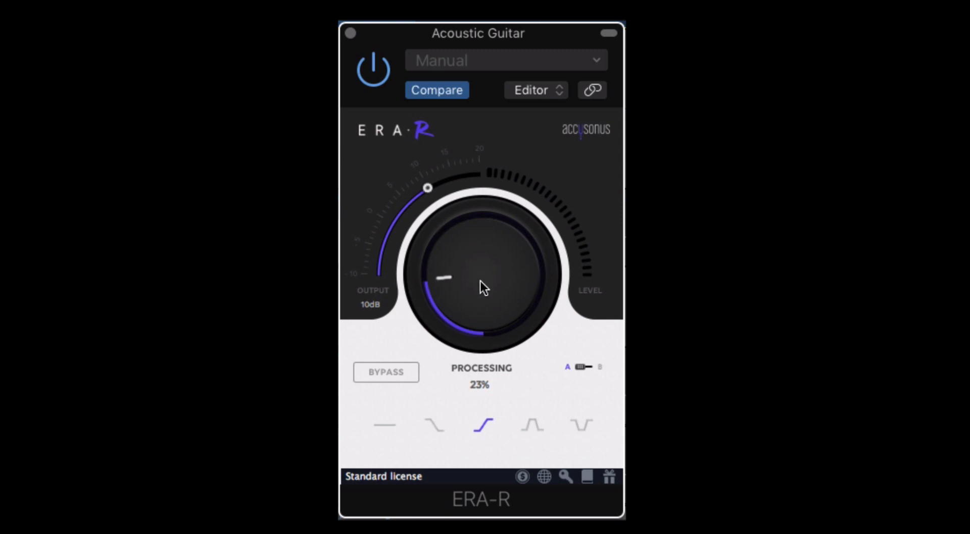
# Step: Try different ERA-R Processing amounts, ending at 17%, and toggle the A/B comparison back and forth
pyautogui.moveTo(481, 281); pyautogui.dragTo(437, 277)
pyautogui.moveTo(472, 287); pyautogui.dragTo(475, 359)
pyautogui.moveTo(483, 307); pyautogui.dragTo(468, 272)
pyautogui.click(579, 370)
pyautogui.click(580, 370)
# Step: Try all the ERA-R frequency focus modes, ending on Hi-freq. focus, and set Processing to 22%
pyautogui.click(386, 425)
pyautogui.click(432, 425)
pyautogui.click(532, 424)
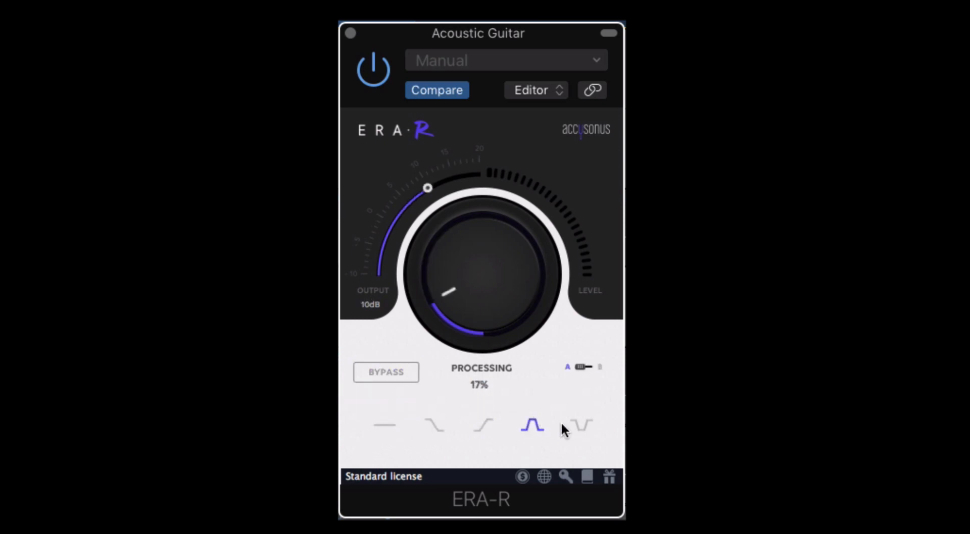
pyautogui.click(570, 426)
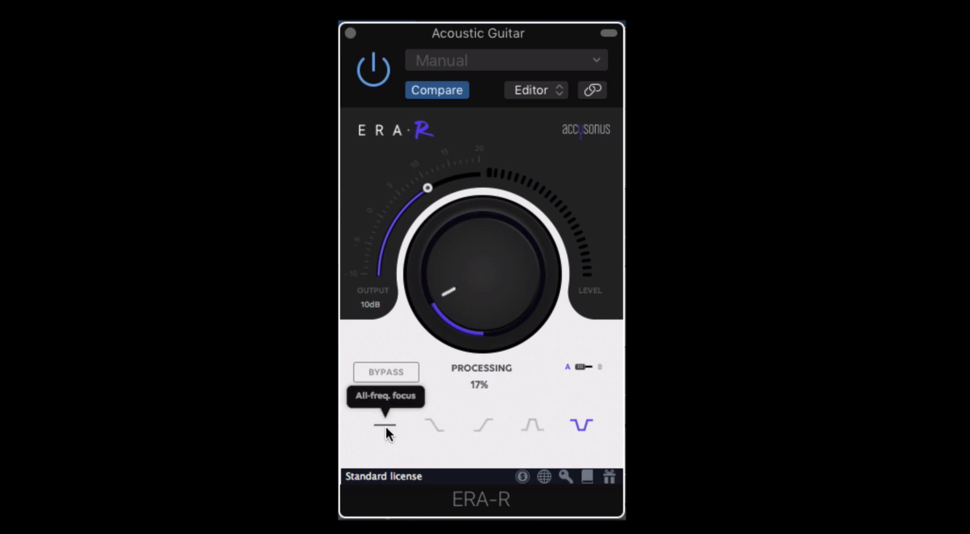
pyautogui.click(391, 427)
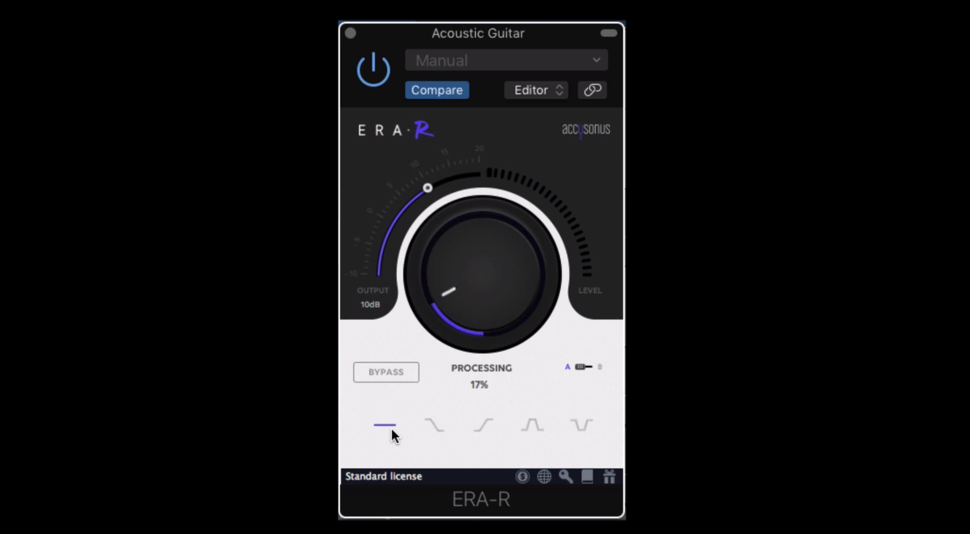
pyautogui.click(436, 426)
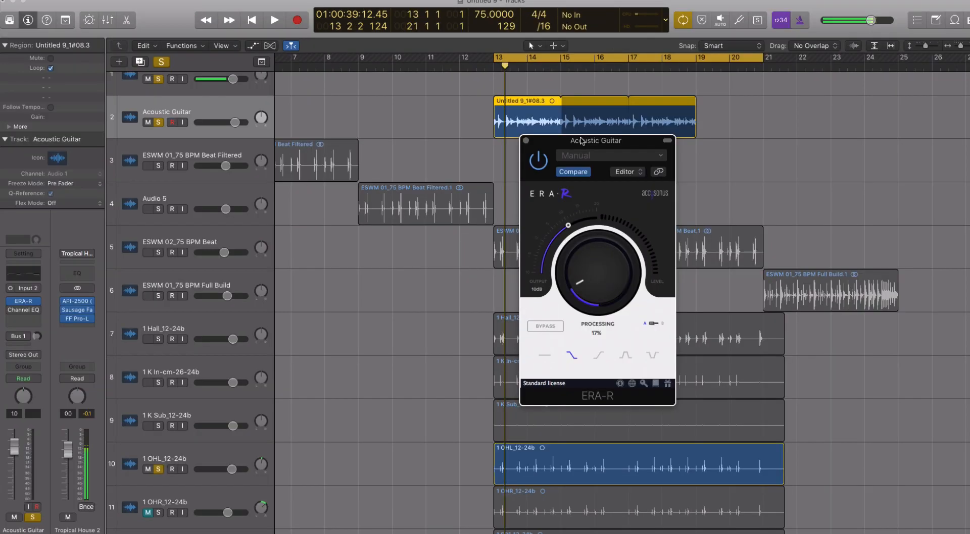
pyautogui.scroll(5, 593, 253)
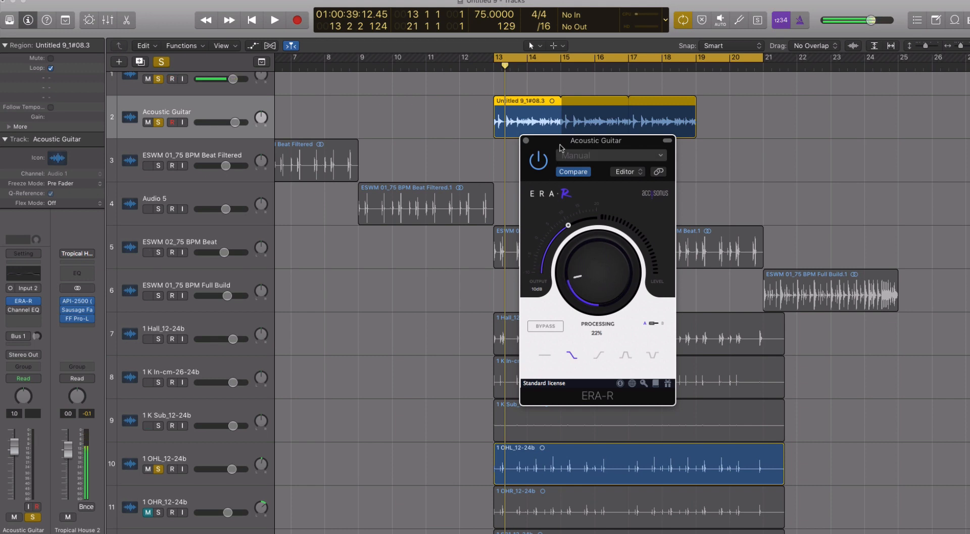
pyautogui.moveTo(561, 141); pyautogui.dragTo(557, 146)
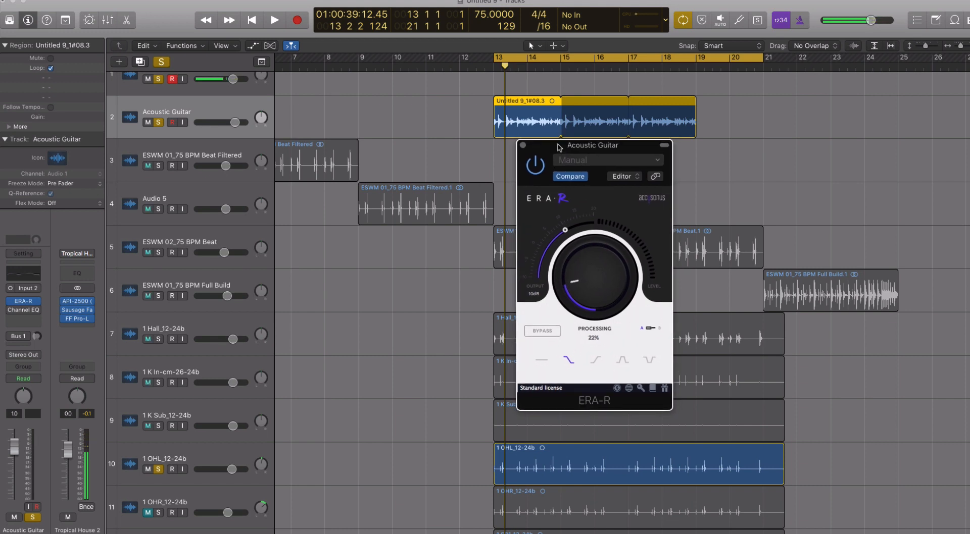
# Step: Turn off ERA-R on the Acoustic Guitar, close its window and play the guitar loop without the processing
pyautogui.click(535, 165)
pyautogui.click(522, 145)
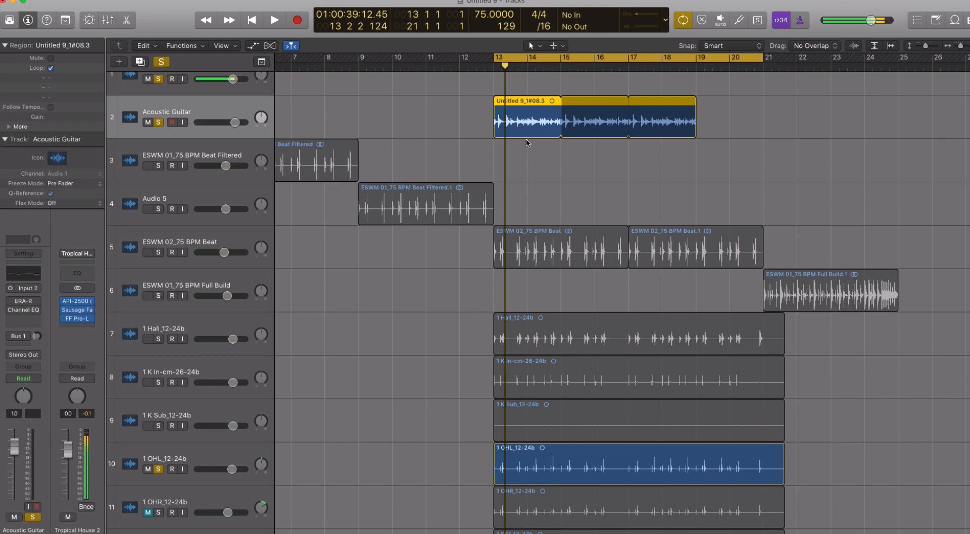
pyautogui.scroll(3, 526, 132)
pyautogui.press('space')
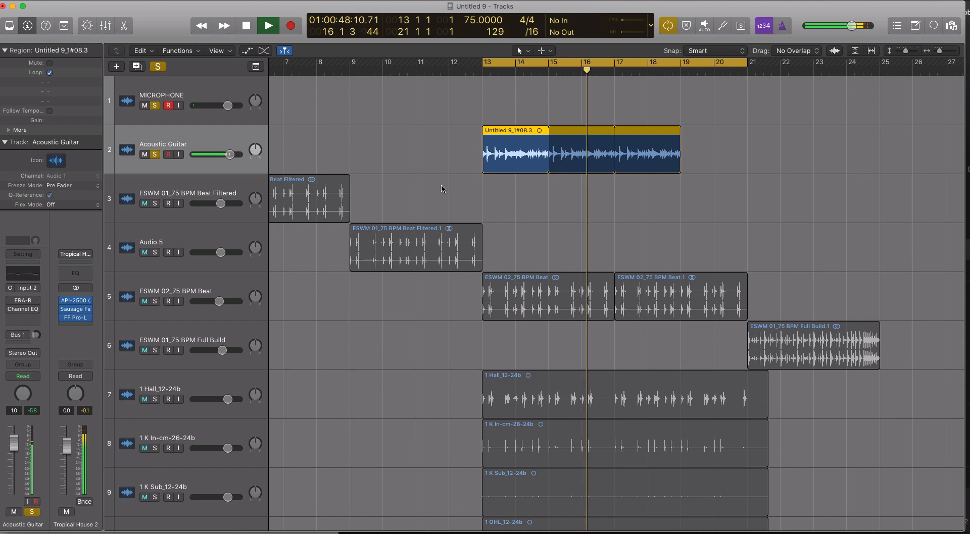
pyautogui.press('space')
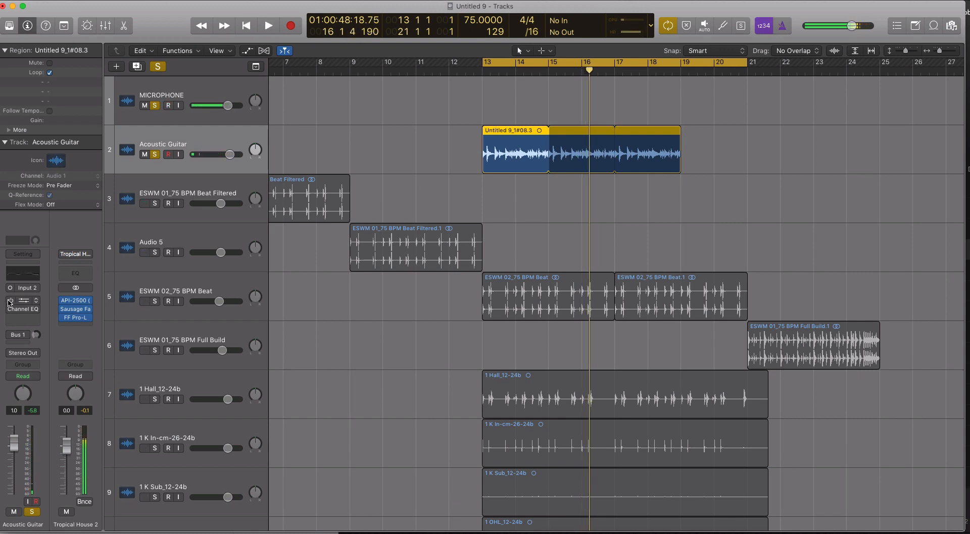
# Step: Re-enable and reopen ERA-R on the Acoustic Guitar with Low-freq. focus and Processing at 24%
pyautogui.click(20, 301)
pyautogui.moveTo(553, 144); pyautogui.dragTo(552, 192)
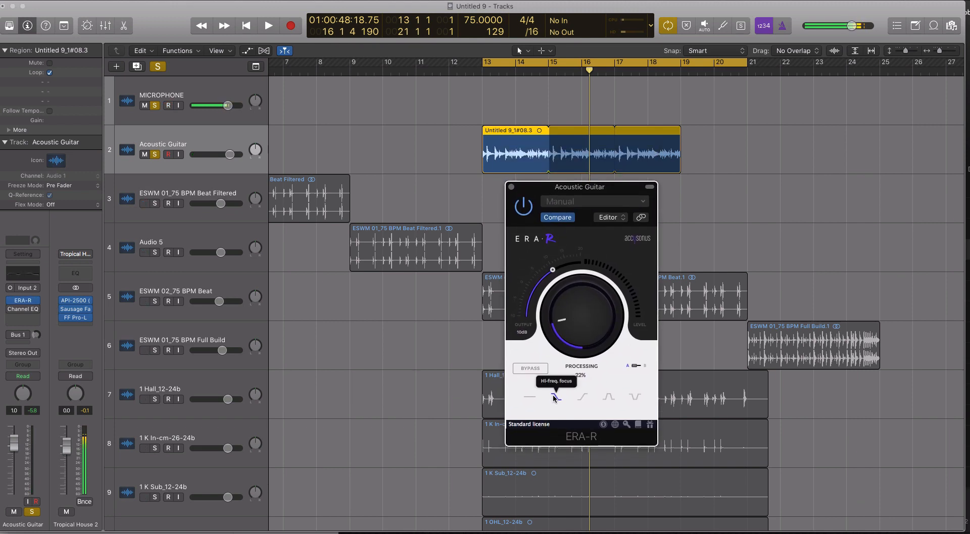
pyautogui.click(582, 398)
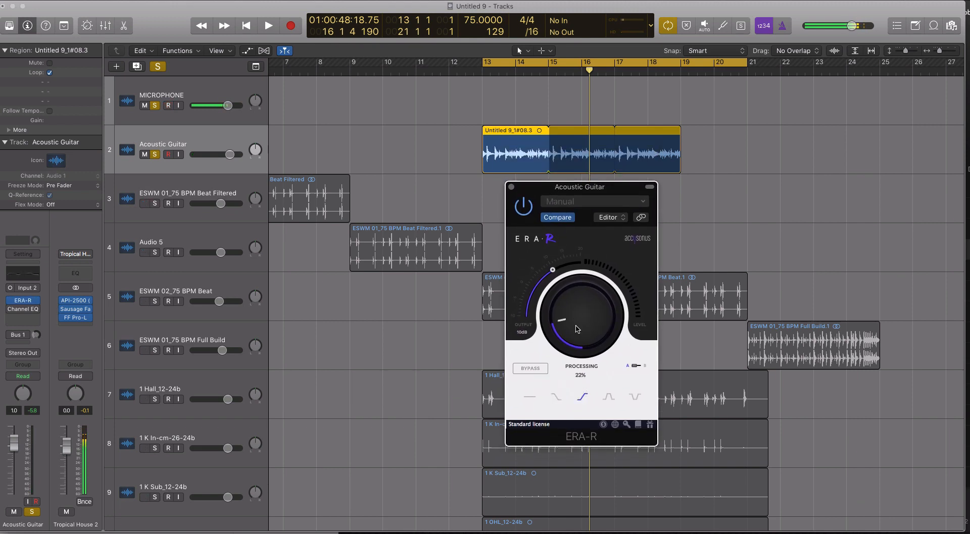
pyautogui.moveTo(577, 329); pyautogui.dragTo(577, 325)
pyautogui.moveTo(544, 186); pyautogui.dragTo(544, 182)
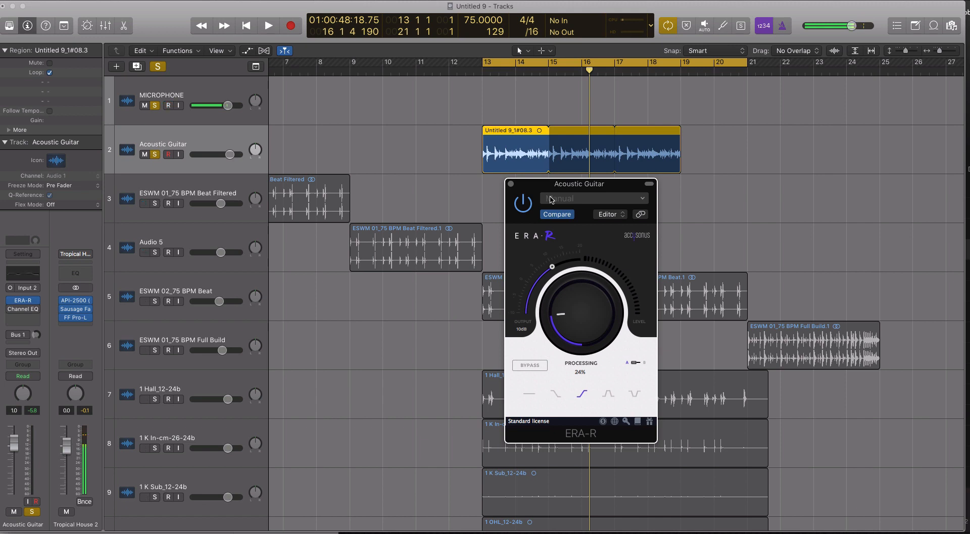
# Step: Play the guitar loop from bar 13 several times to judge the ERA-R reverb removal
pyautogui.press('space')
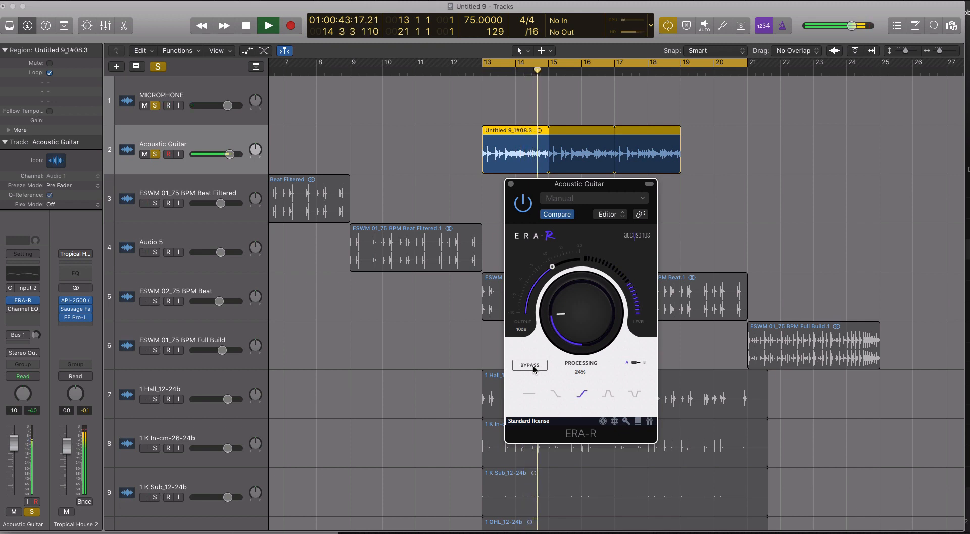
pyautogui.press('space')
pyautogui.press('space')
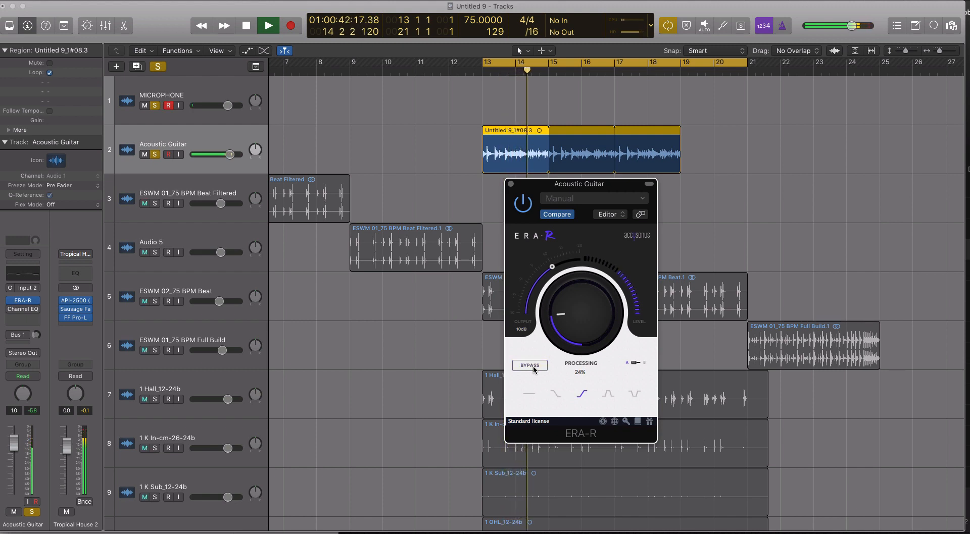
pyautogui.press('space')
pyautogui.press('space')
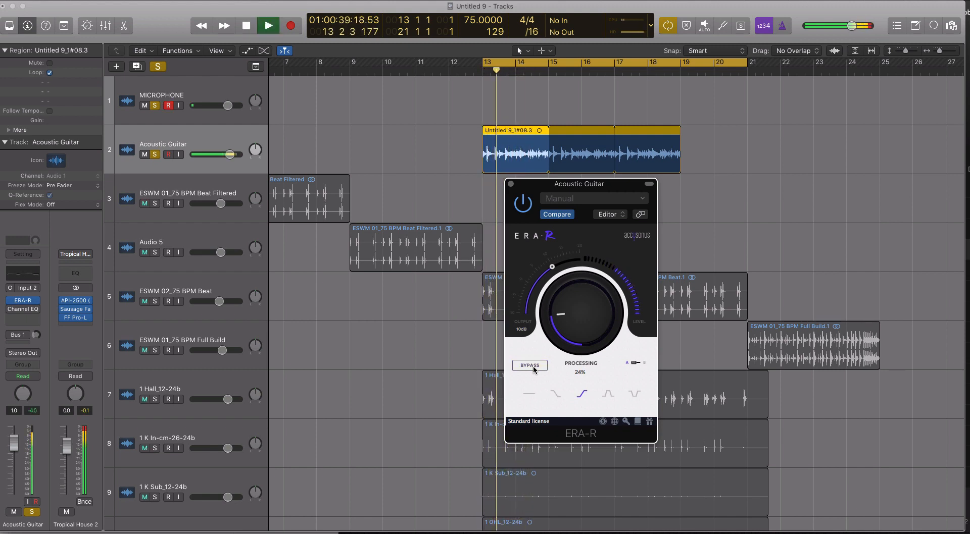
pyautogui.press('space')
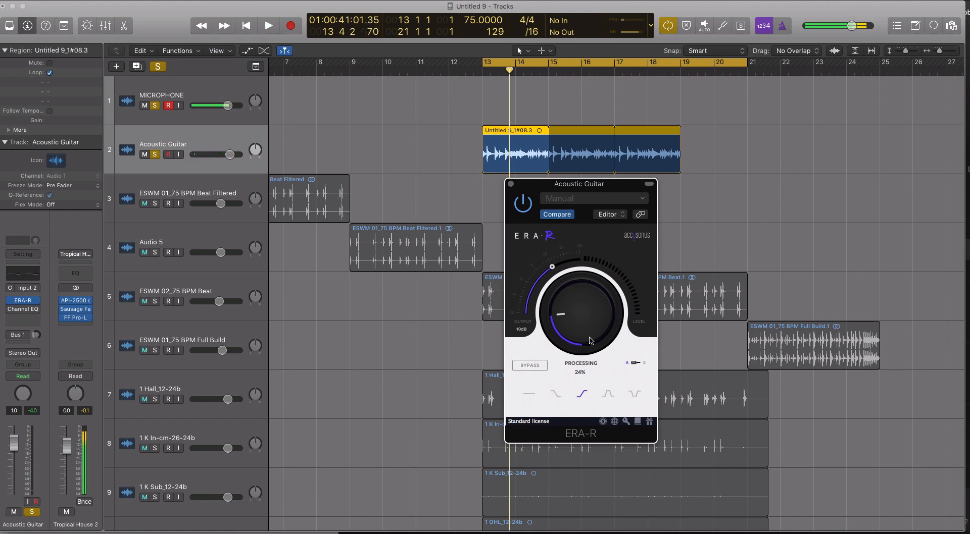
# Step: Try ERA-R Processing at 65% and audition the guitar with Hi-freq. focus and with All-freq. focus
pyautogui.moveTo(588, 326); pyautogui.dragTo(586, 301)
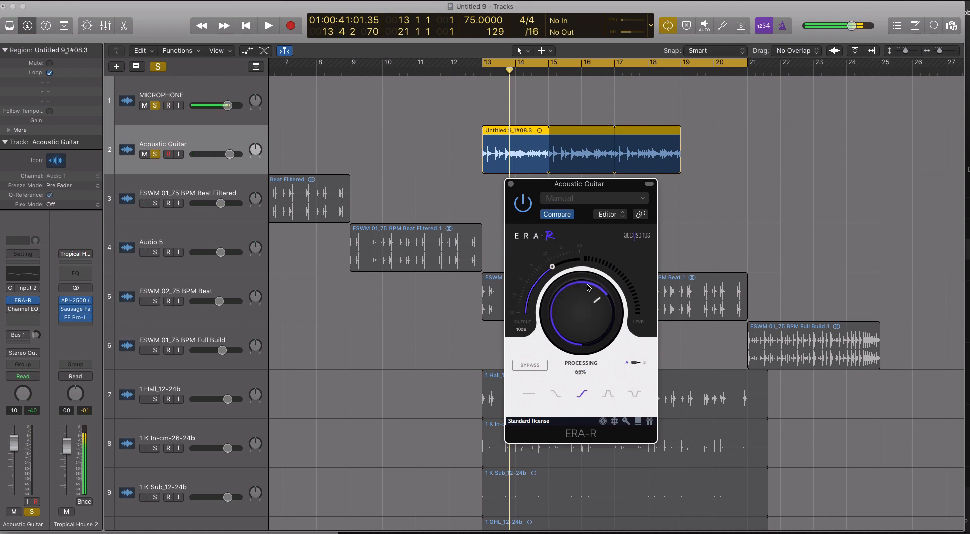
pyautogui.press('space')
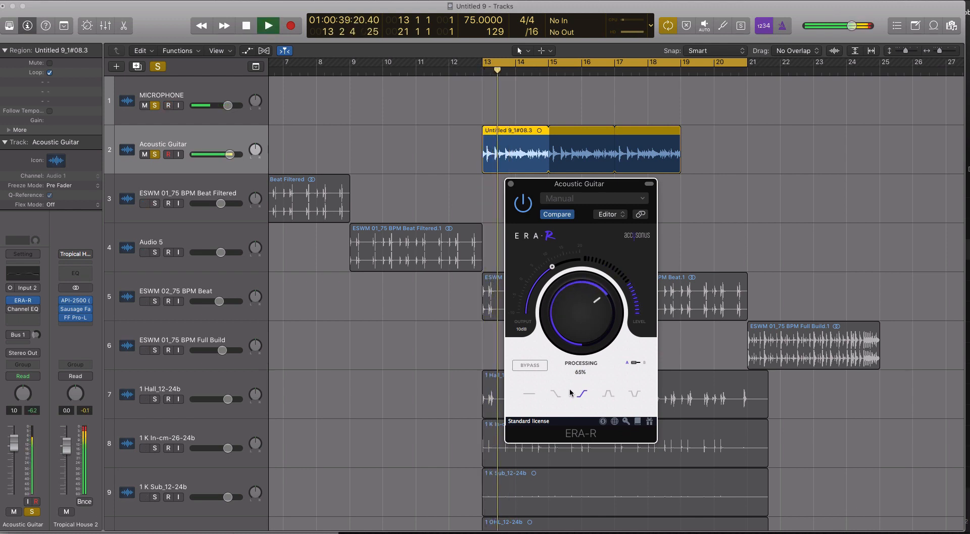
pyautogui.click(554, 396)
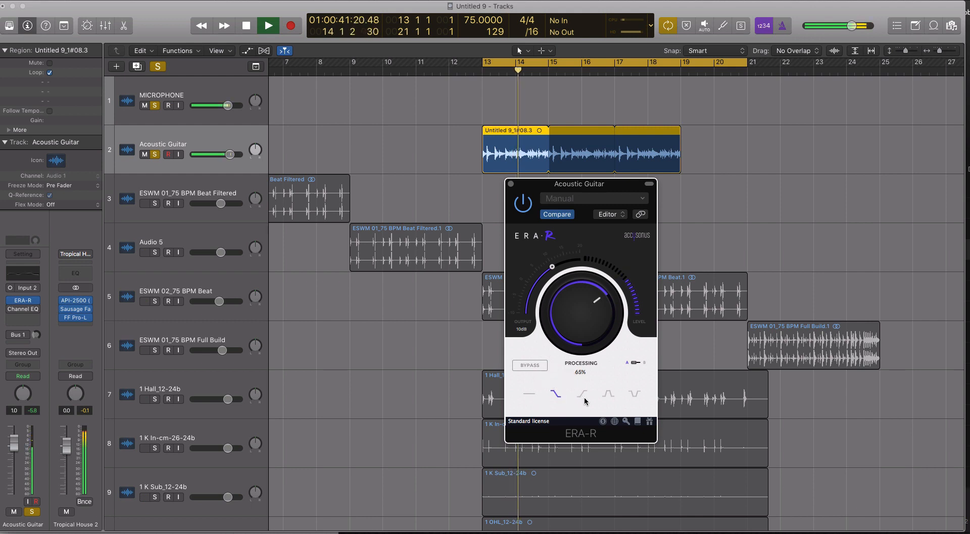
pyautogui.press('space')
pyautogui.click(529, 395)
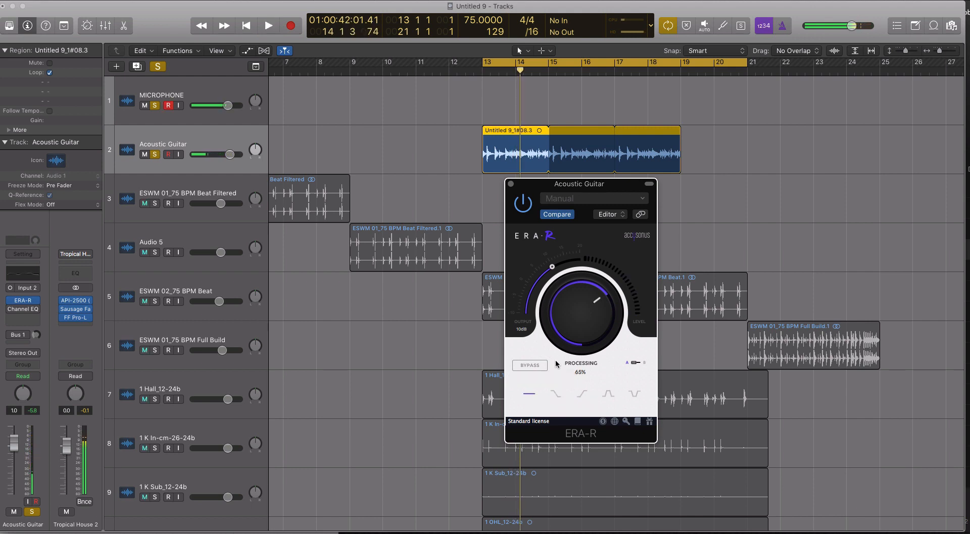
pyautogui.press('space')
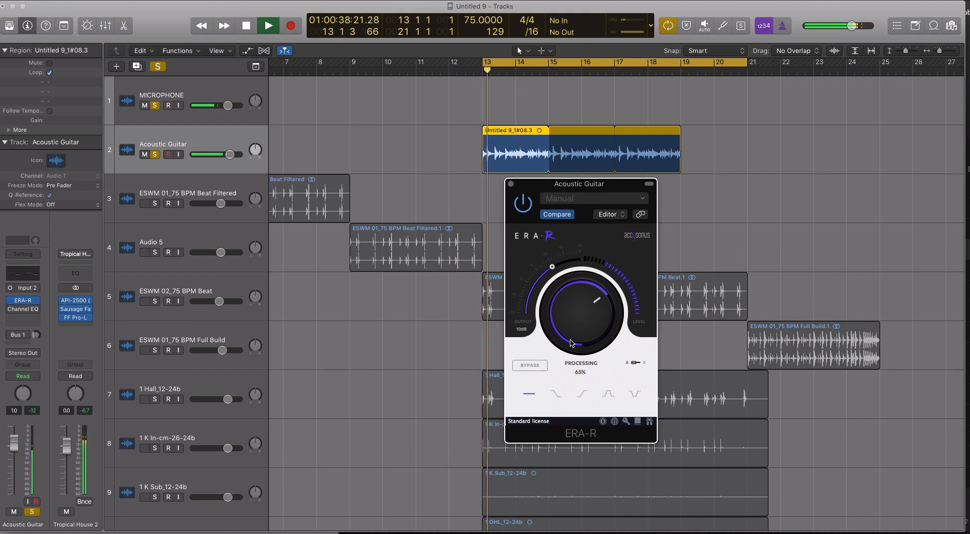
pyautogui.press('space')
# Step: Return ERA-R to Low-freq. focus and reduce Processing to 18% while listening to the guitar
pyautogui.moveTo(606, 320); pyautogui.dragTo(594, 352)
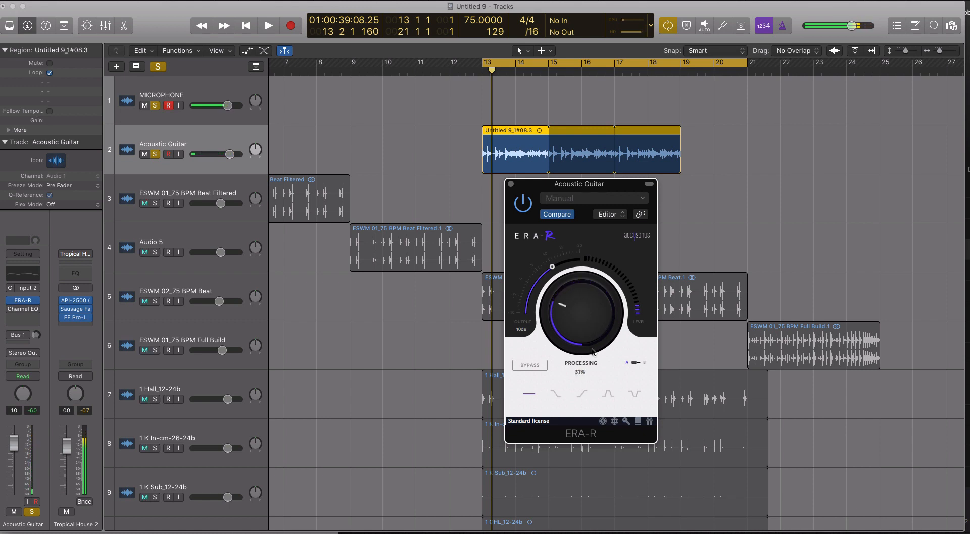
pyautogui.click(581, 394)
pyautogui.moveTo(577, 332); pyautogui.dragTo(575, 347)
pyautogui.press('space')
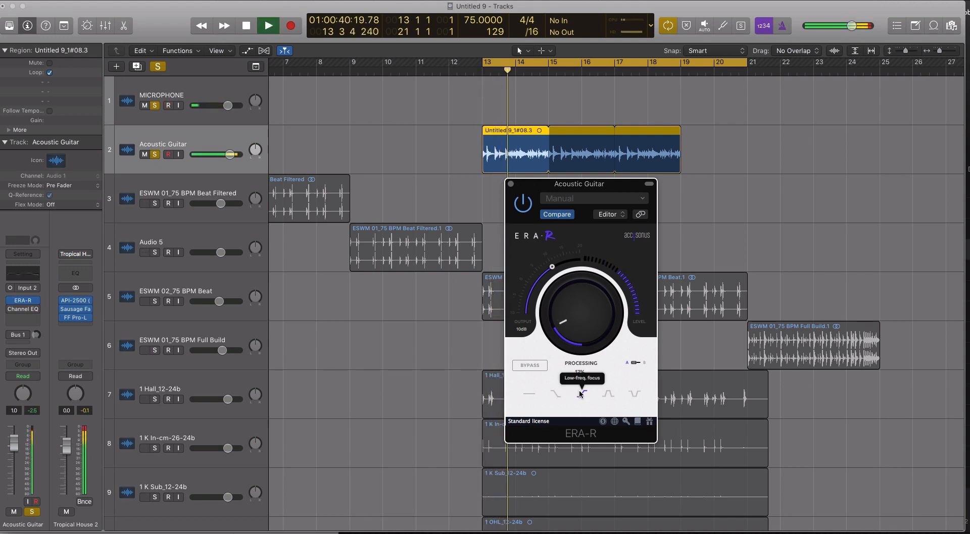
pyautogui.moveTo(574, 338); pyautogui.dragTo(575, 337)
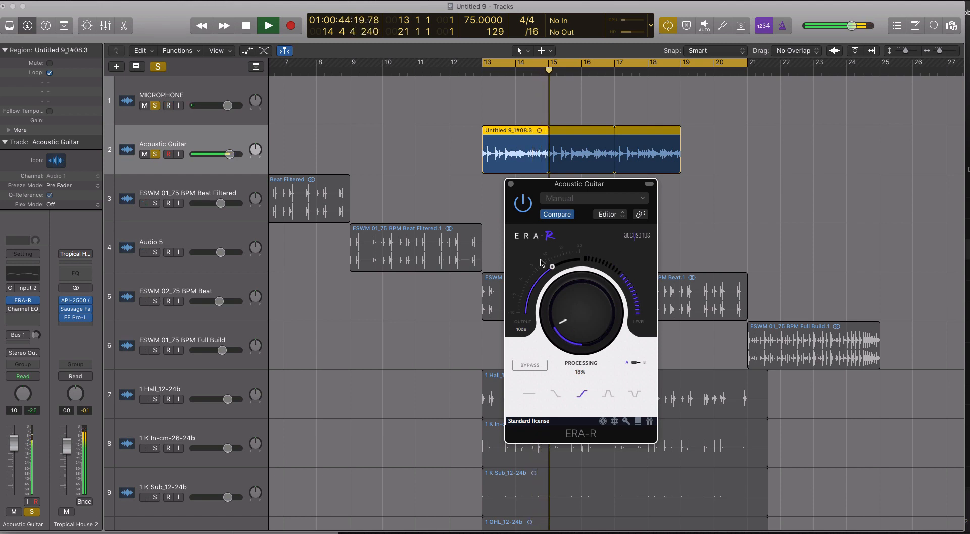
# Step: Lower the ERA-R Output to 9 dB, replay the guitar loop and close the plug-in window
pyautogui.moveTo(551, 268); pyautogui.dragTo(549, 272)
pyautogui.press('space')
pyautogui.press('space')
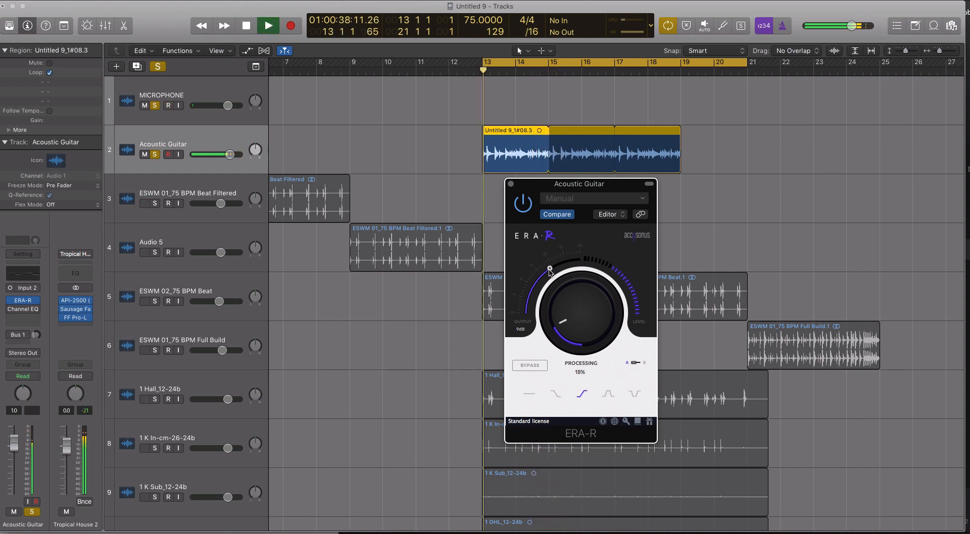
pyautogui.press('space')
pyautogui.click(510, 184)
# Step: Enable the Bus 1 send on the Acoustic Guitar and inspect the FF Pro-R reverb on Aux 2
pyautogui.click(10, 336)
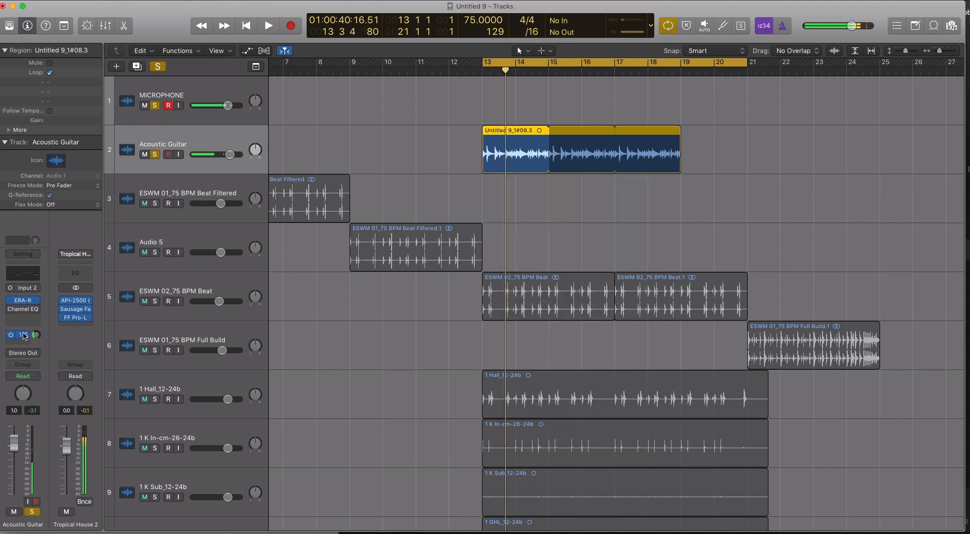
pyautogui.click(21, 335)
pyautogui.click(76, 309)
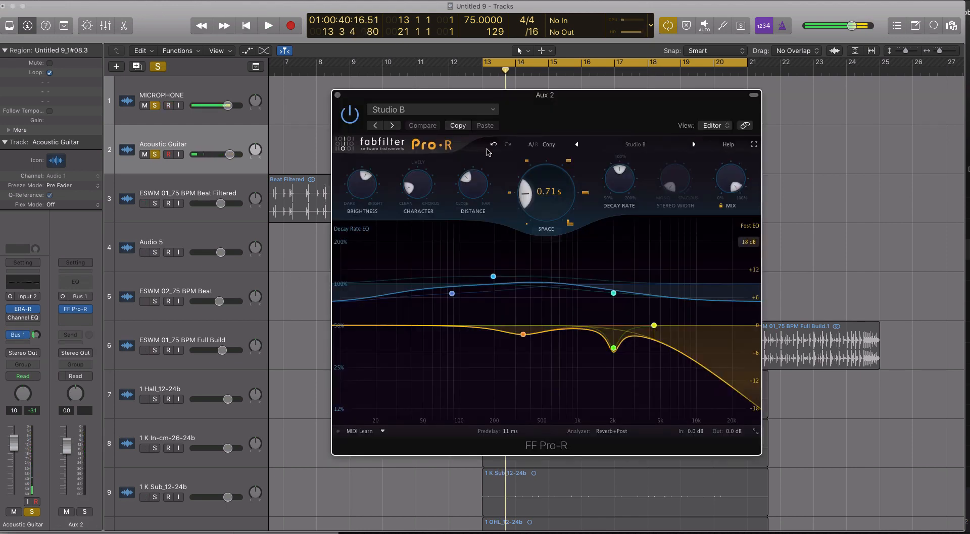
pyautogui.click(337, 95)
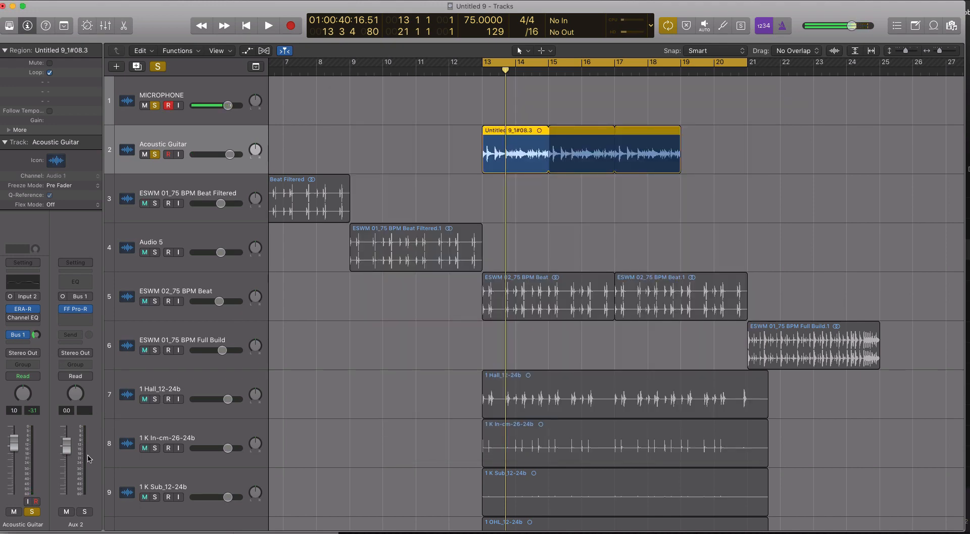
# Step: Play the guitar with its reverb, solo Aux 2 to hear the reverb alone, and solo the guitar again
pyautogui.press('space')
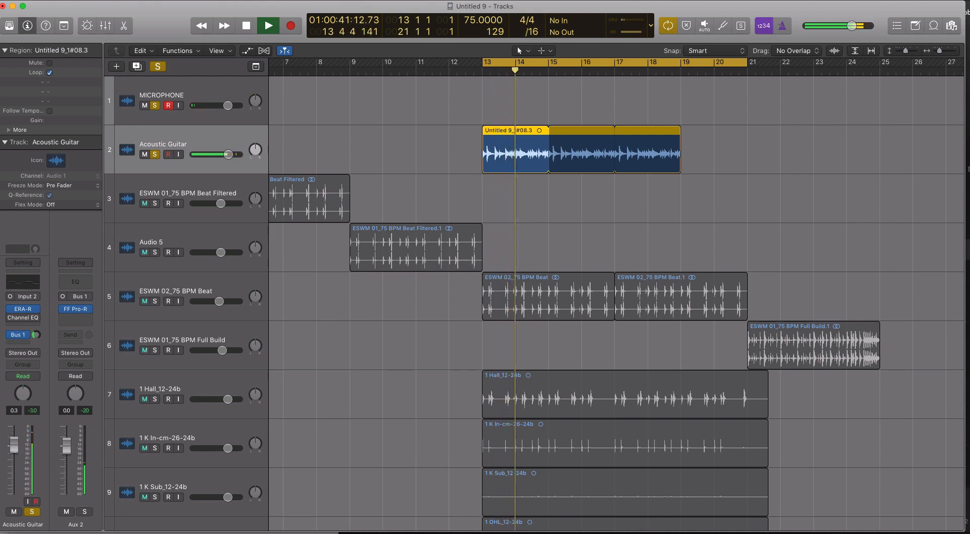
pyautogui.click(32, 512)
pyautogui.click(84, 512)
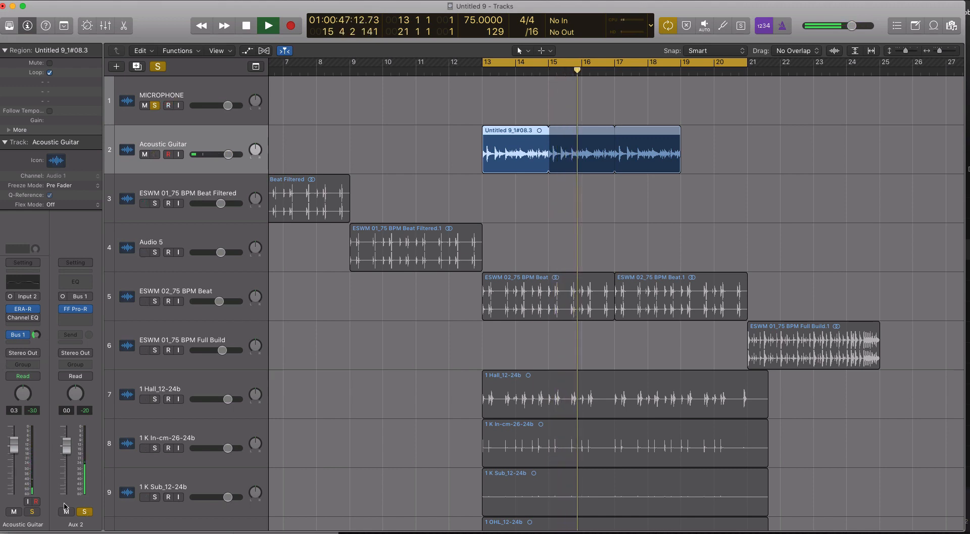
pyautogui.click(32, 511)
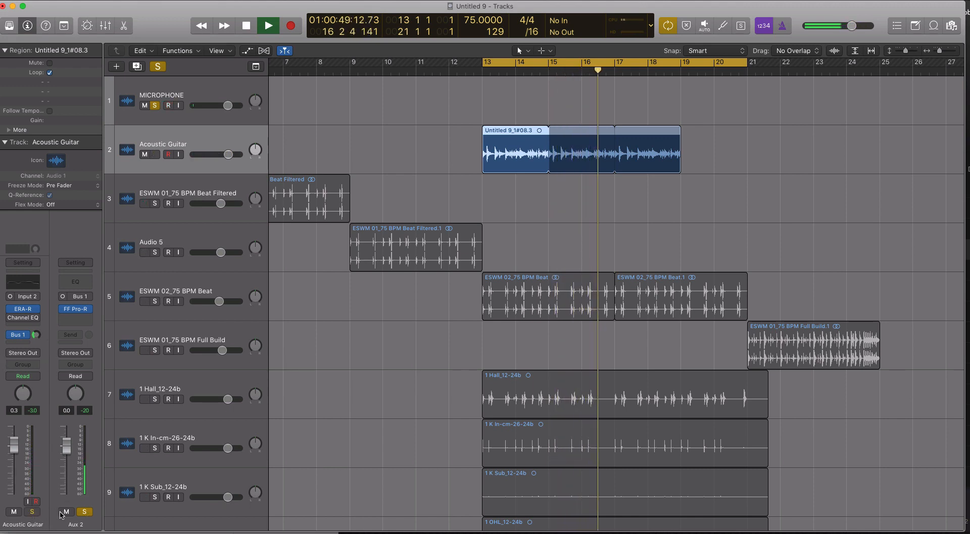
pyautogui.press('space')
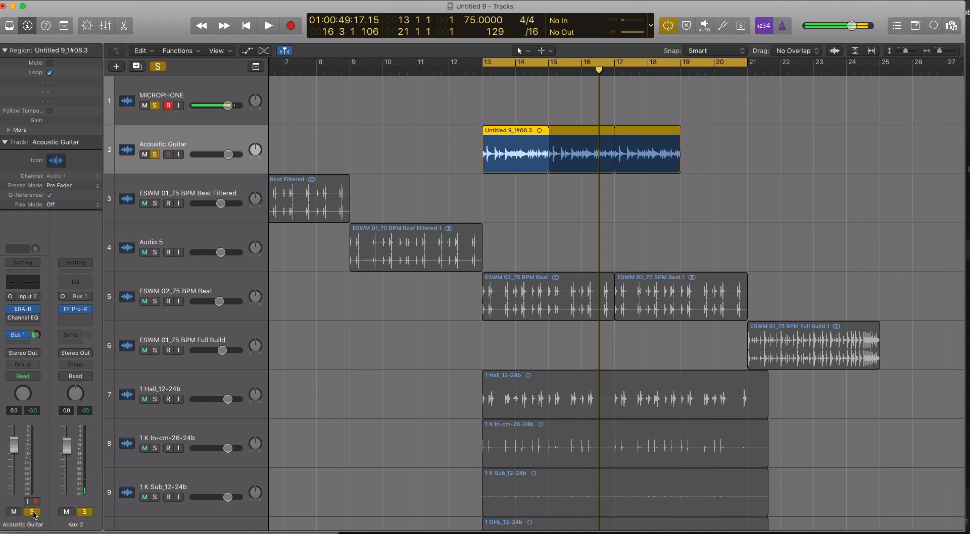
# Step: Take the Acoustic Guitar out of solo, solo the 1 OHL_12-24b overhead track and select it
pyautogui.click(32, 512)
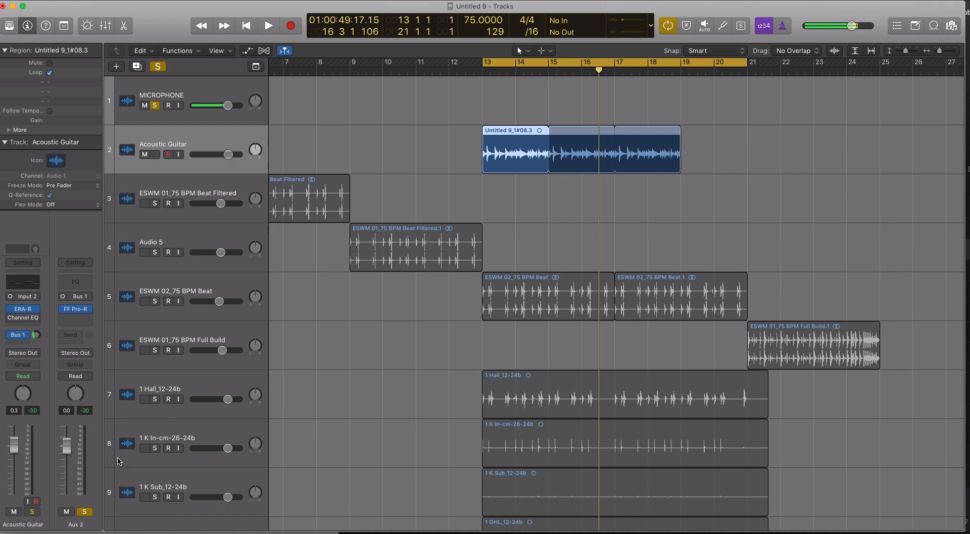
pyautogui.click(37, 511)
pyautogui.press('super+Left')
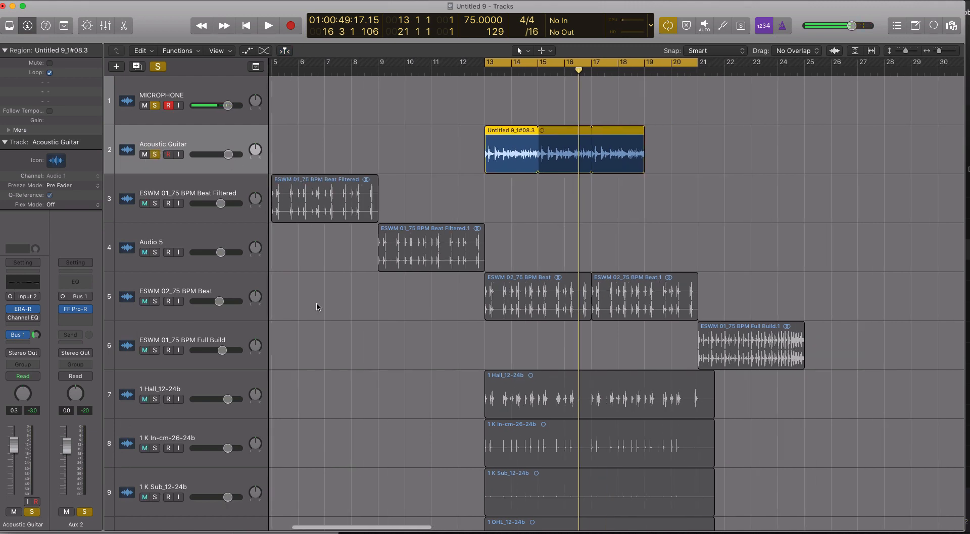
pyautogui.press('super+Up')
pyautogui.press('super+Up')
pyautogui.press('super+Up')
pyautogui.press('super+Up')
pyautogui.press('super+Up')
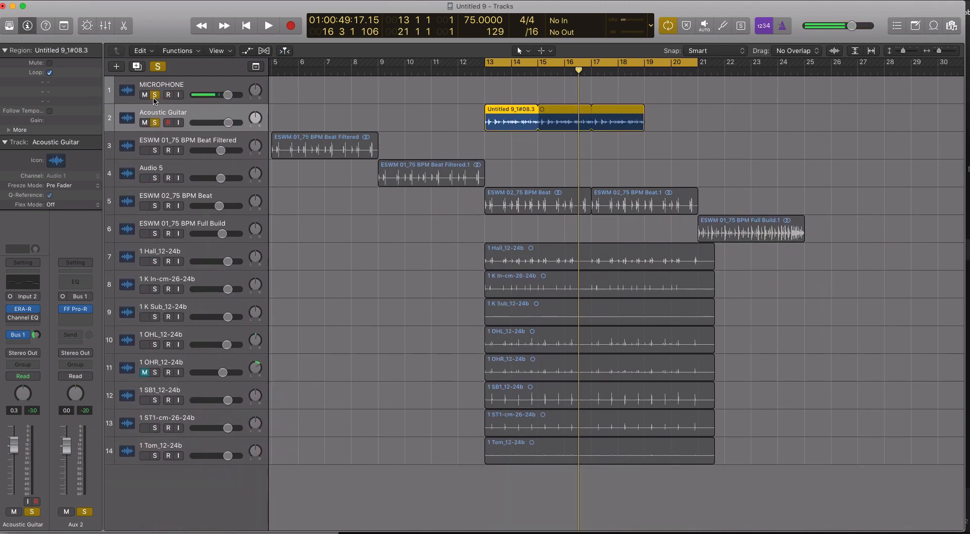
pyautogui.click(156, 123)
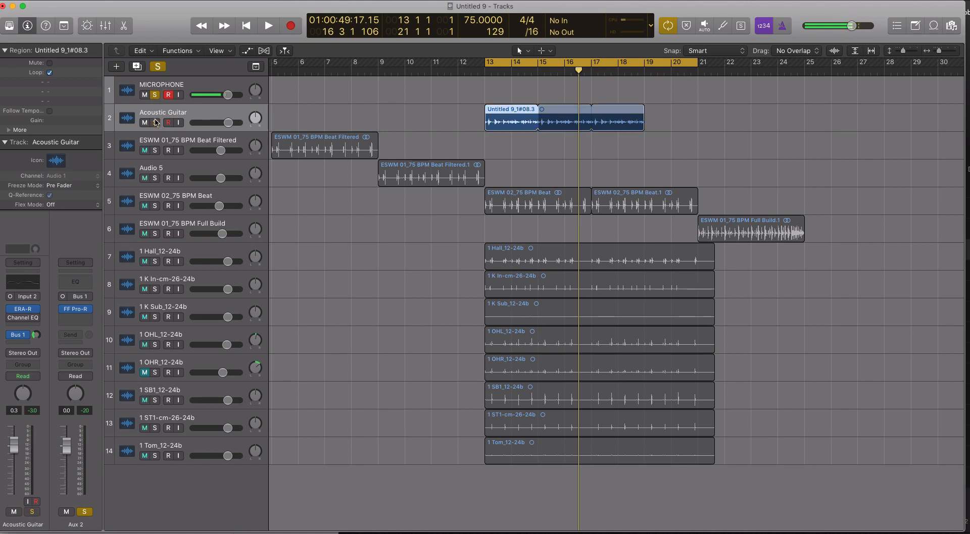
pyautogui.click(157, 345)
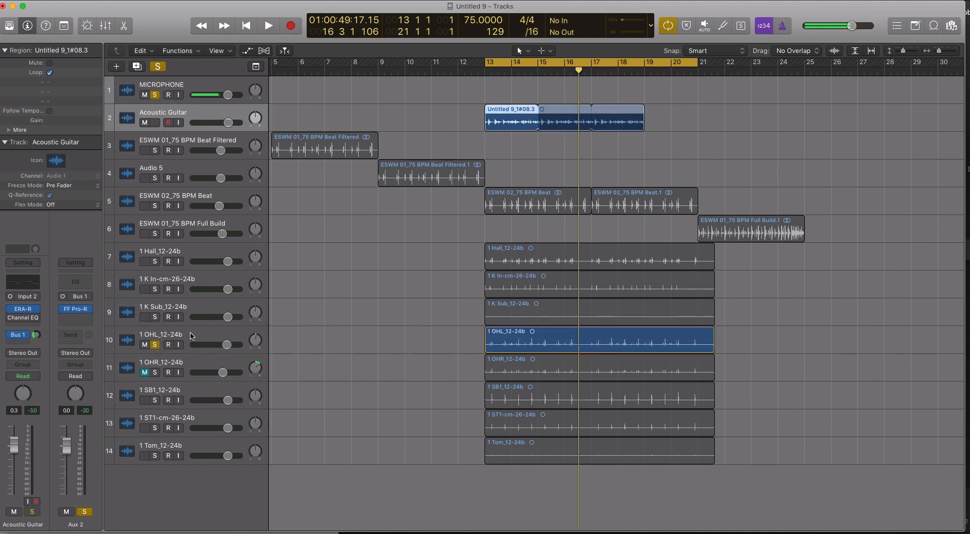
pyautogui.click(190, 336)
# Step: Raise the 1 OHL_12-24b track's volume to +3.2 dB and set its pan to +2
pyautogui.press('super+Down')
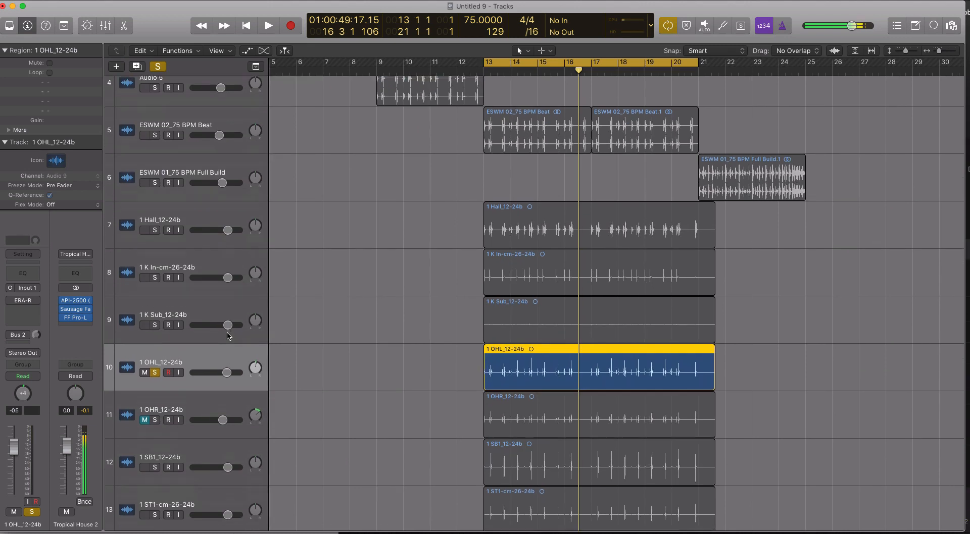
pyautogui.scroll(-3, 227, 336)
pyautogui.scroll(5, 256, 283)
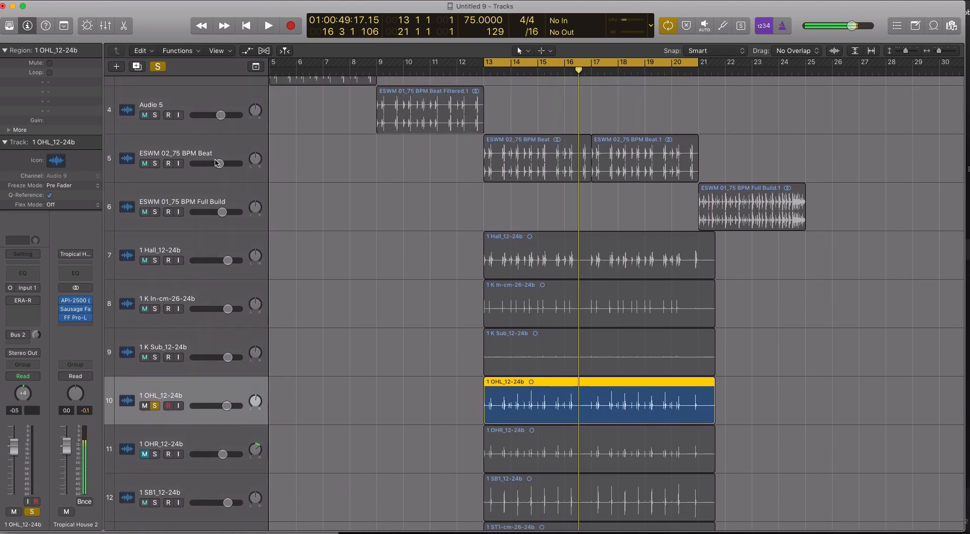
pyautogui.press('super+Up')
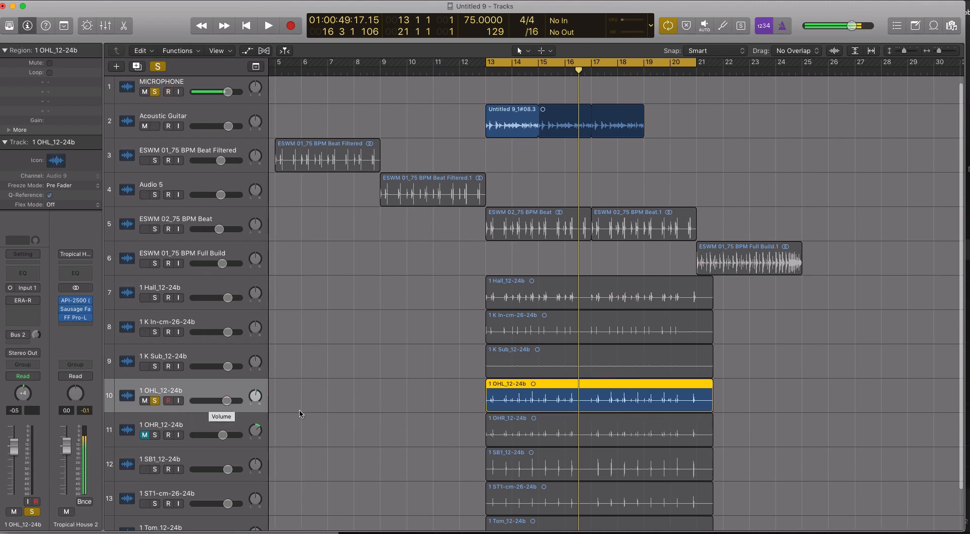
pyautogui.press('super+Down')
pyautogui.moveTo(227, 404); pyautogui.dragTo(234, 403)
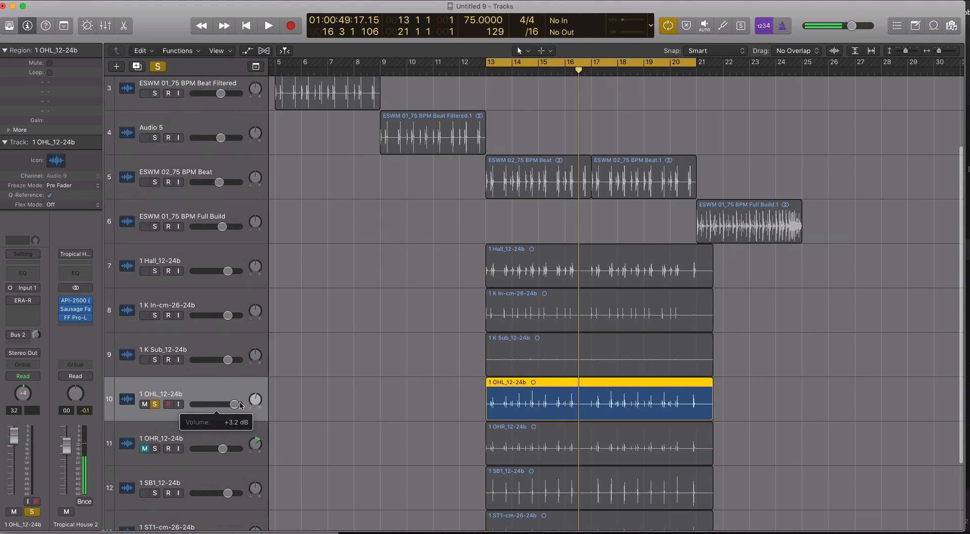
pyautogui.press('super+Down')
pyautogui.press('super+Right')
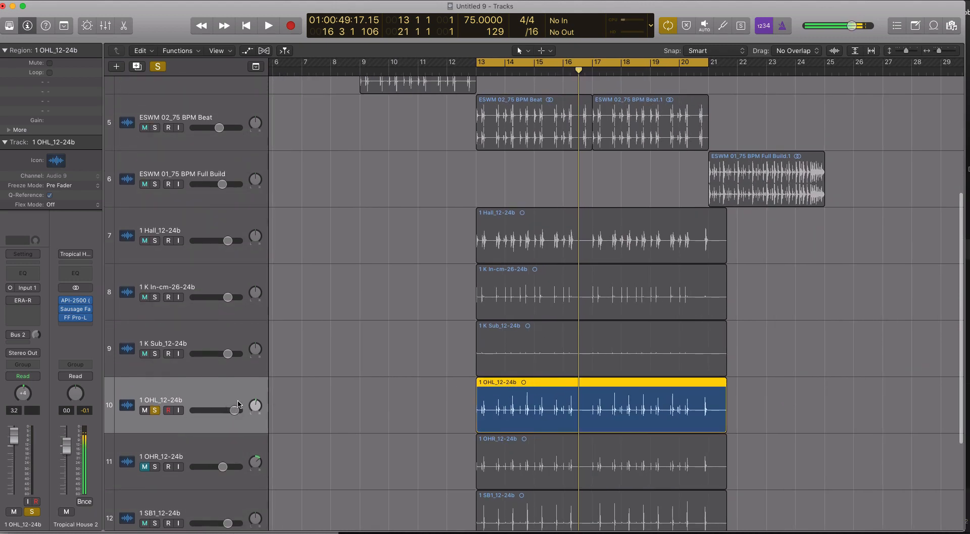
pyautogui.moveTo(254, 412); pyautogui.dragTo(254, 415)
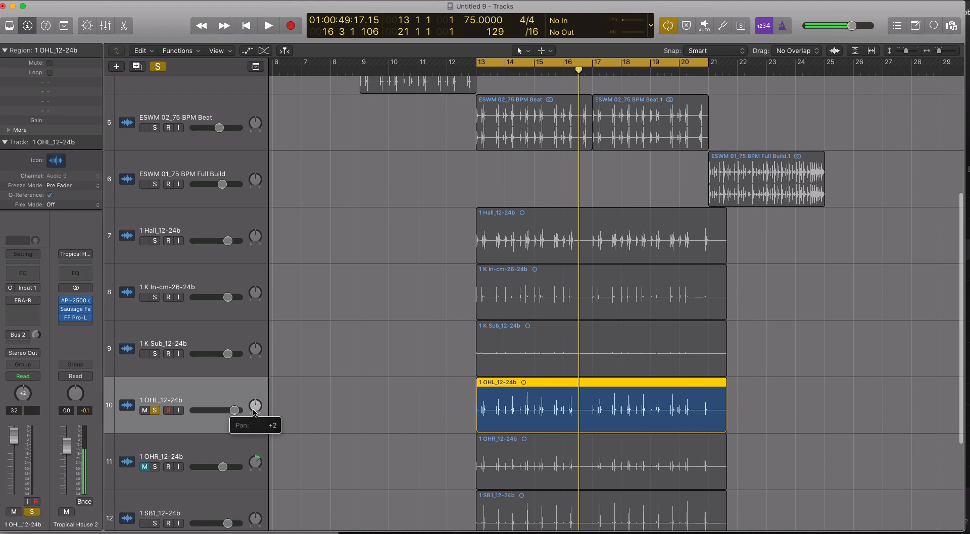
# Step: Play the soloed 1 OHL_12-24b overhead from the loop start to hear it without ERA-R
pyautogui.press('space')
pyautogui.scroll(10, 305, 252)
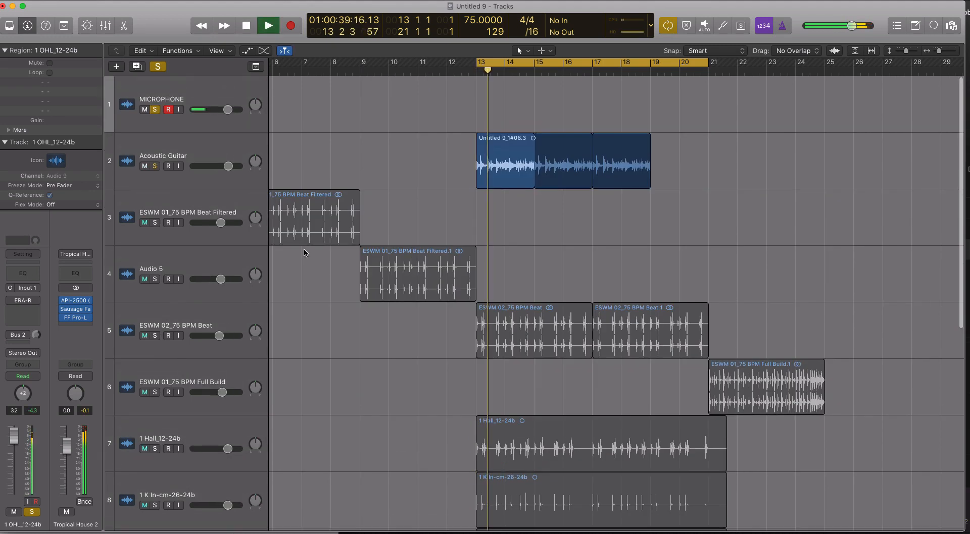
pyautogui.press('space')
pyautogui.press('space')
pyautogui.scroll(-7, 281, 304)
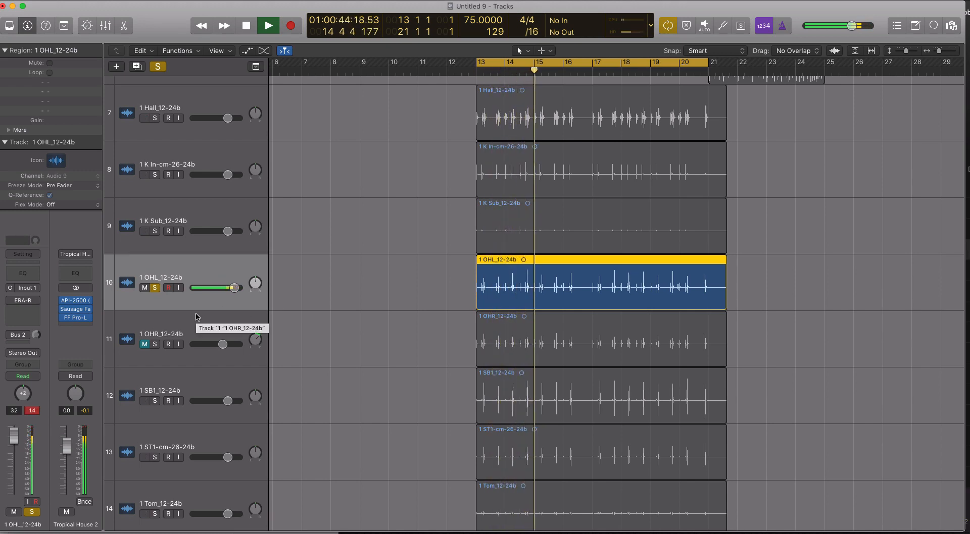
pyautogui.press('space')
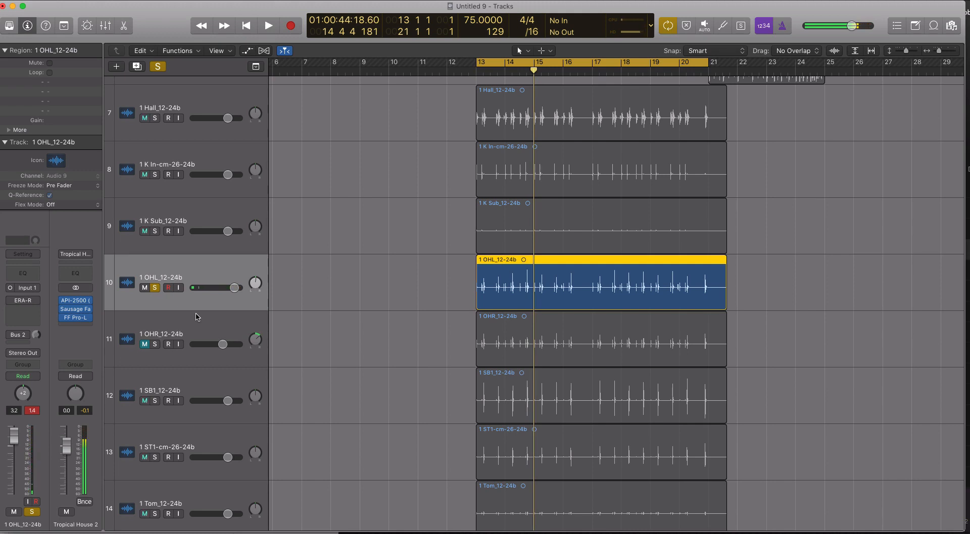
# Step: Switch on ERA-R on the 1 OHL_12-24b track, show its settings and play the loop with the processing active
pyautogui.scroll(-2, 197, 318)
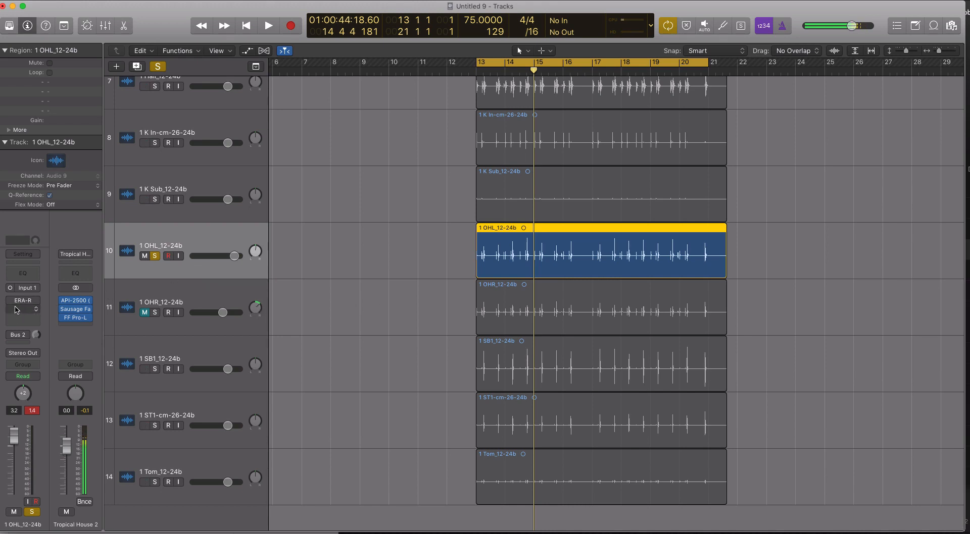
pyautogui.scroll(2, 245, 298)
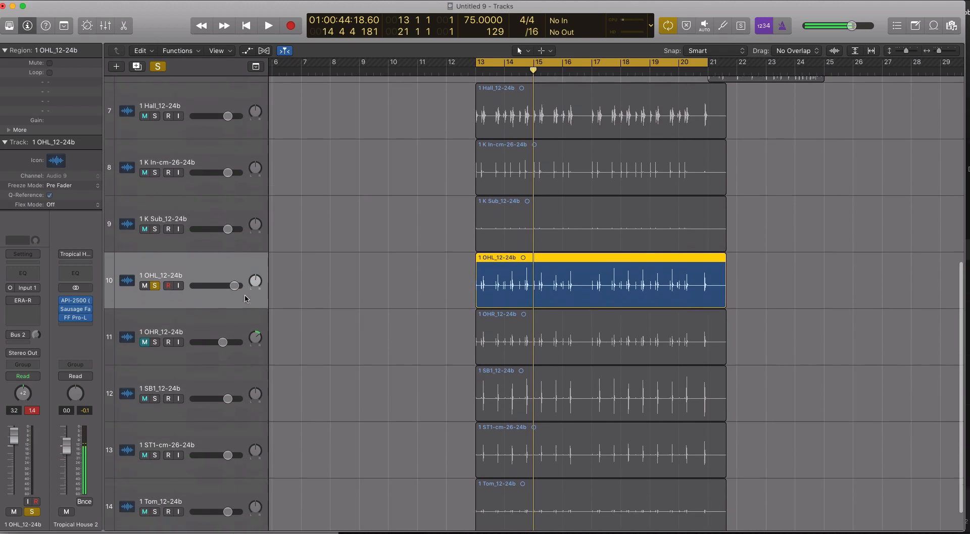
pyautogui.click(13, 301)
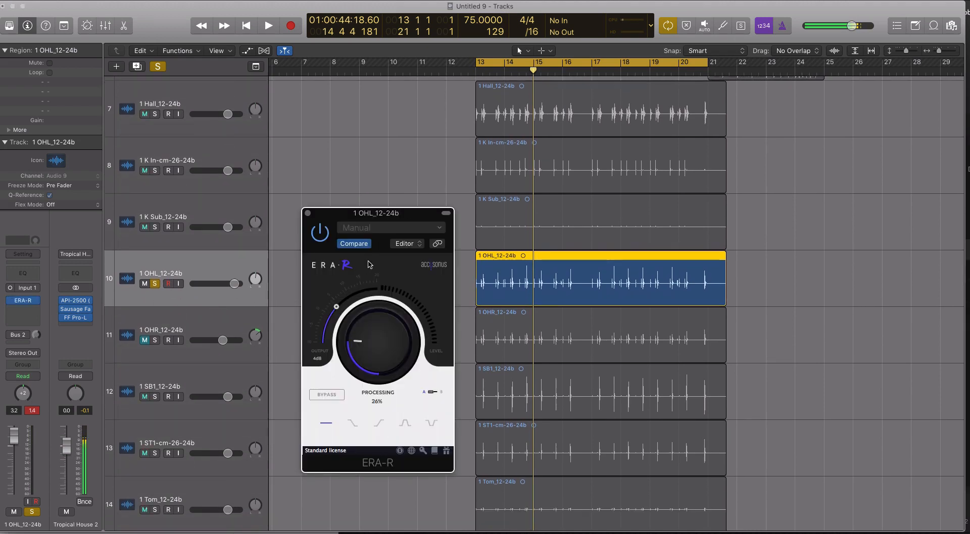
pyautogui.moveTo(371, 216); pyautogui.dragTo(372, 173)
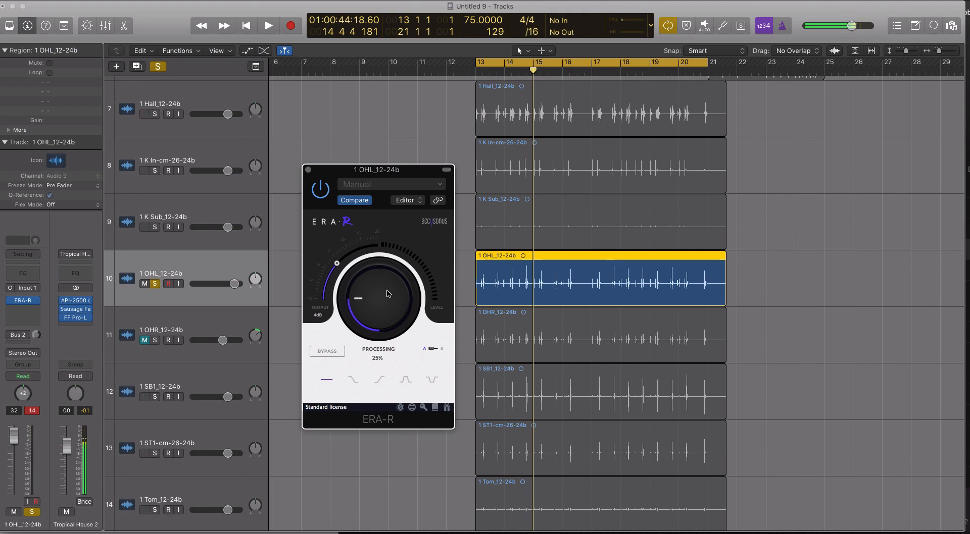
pyautogui.press('space')
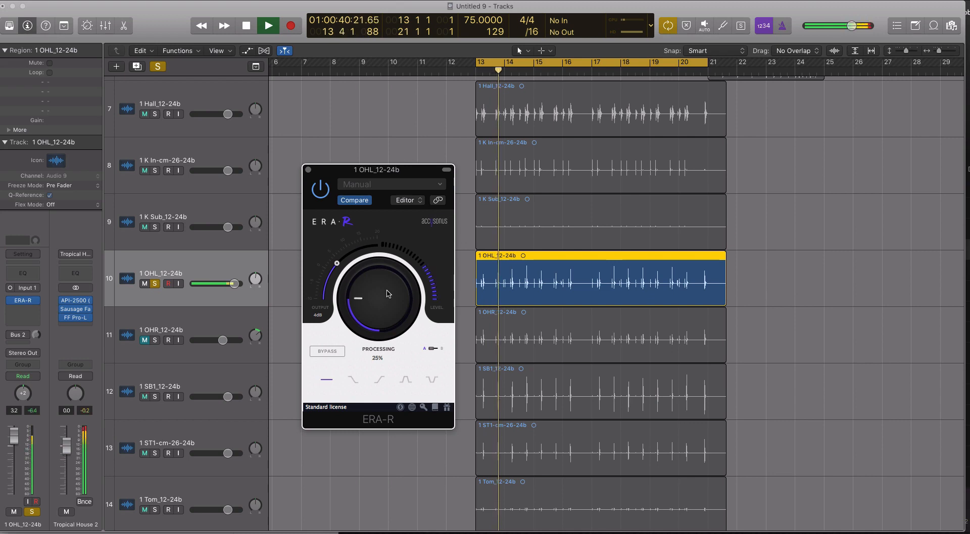
pyautogui.press('space')
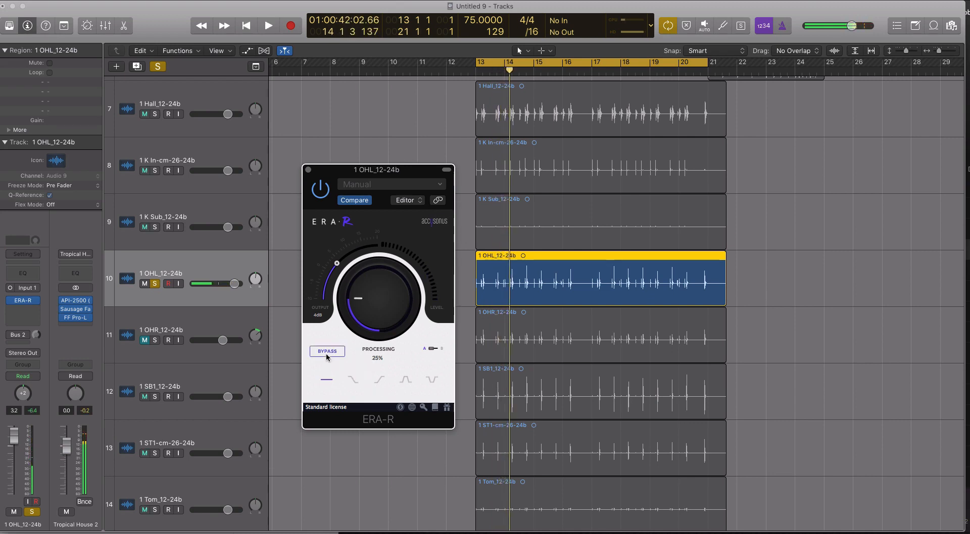
# Step: Compare the overhead recording with ERA-R bypassed and active by replaying the loop start in each state
pyautogui.press('space')
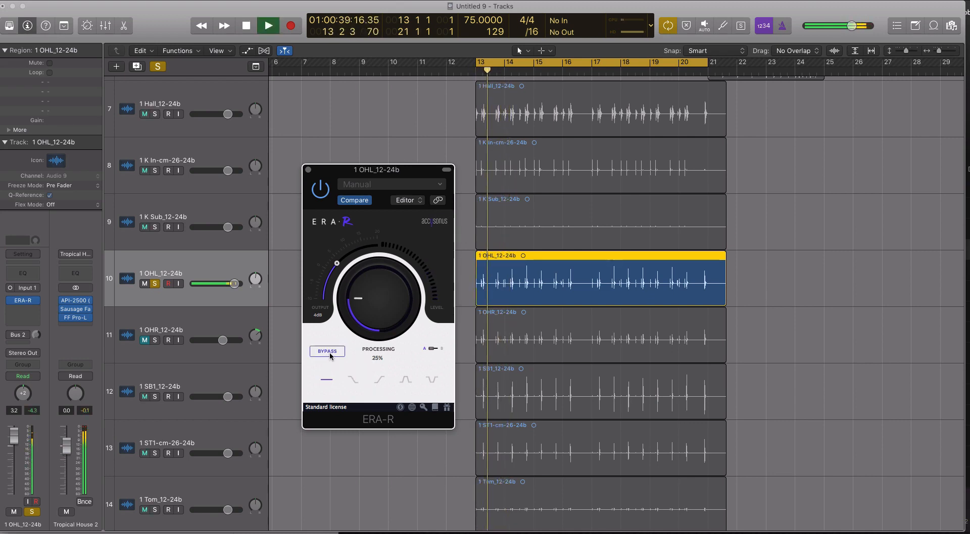
pyautogui.press('space')
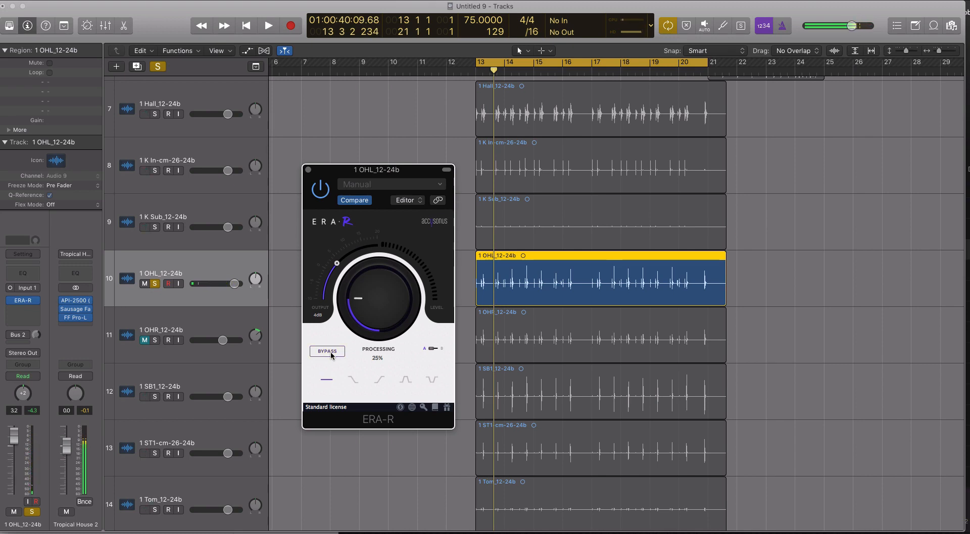
pyautogui.press('space')
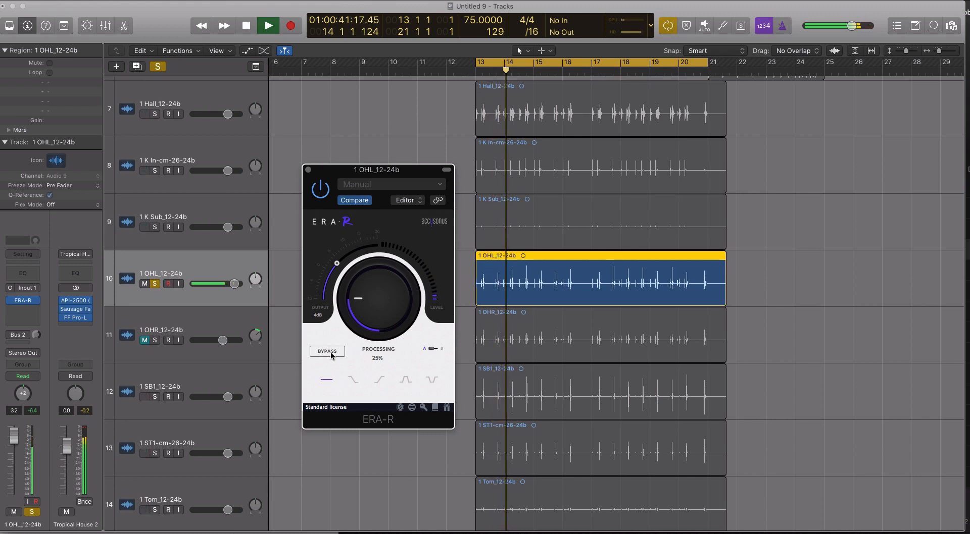
pyautogui.press('space')
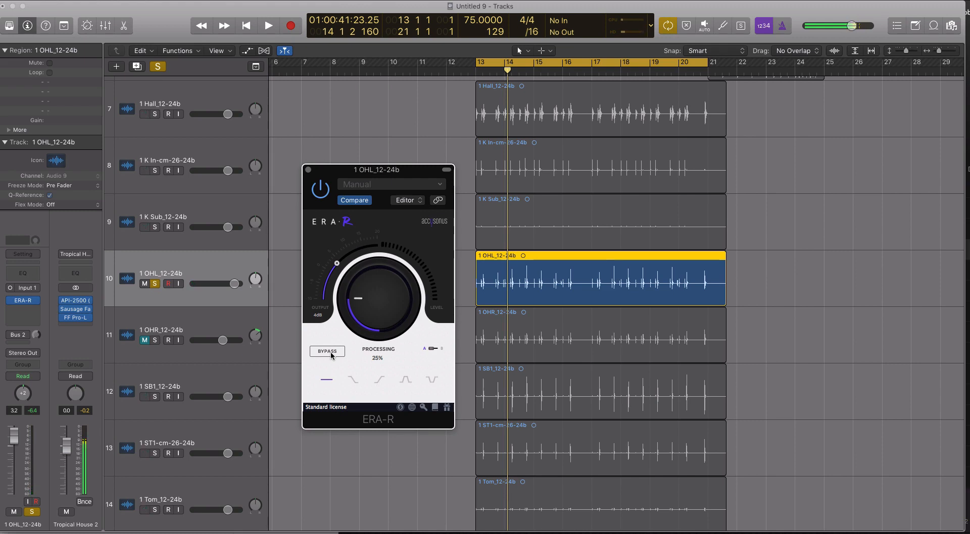
# Step: Enable the Bus 2 send on 1 OHL_12-24b and bring the FF Pro-R reverb on Aux 1 into view
pyautogui.click(11, 335)
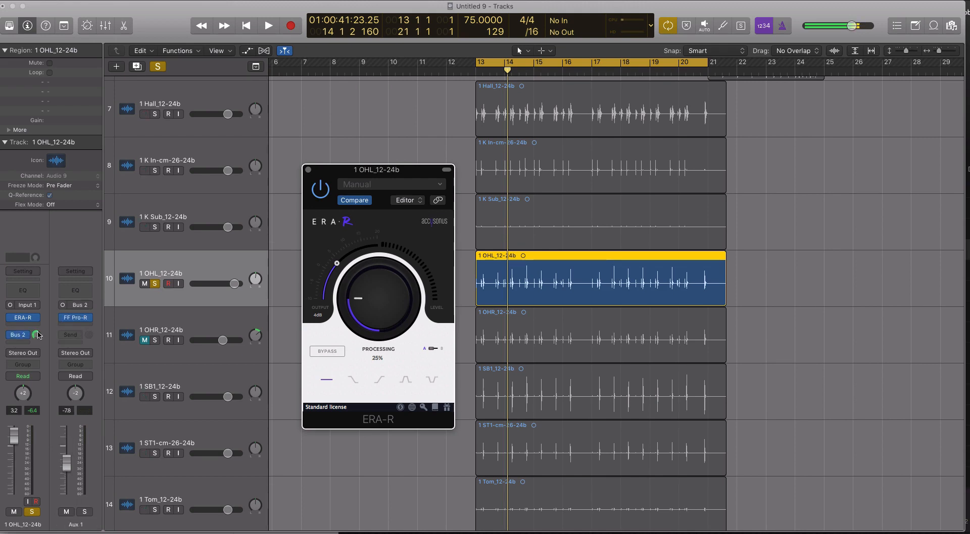
pyautogui.click(79, 320)
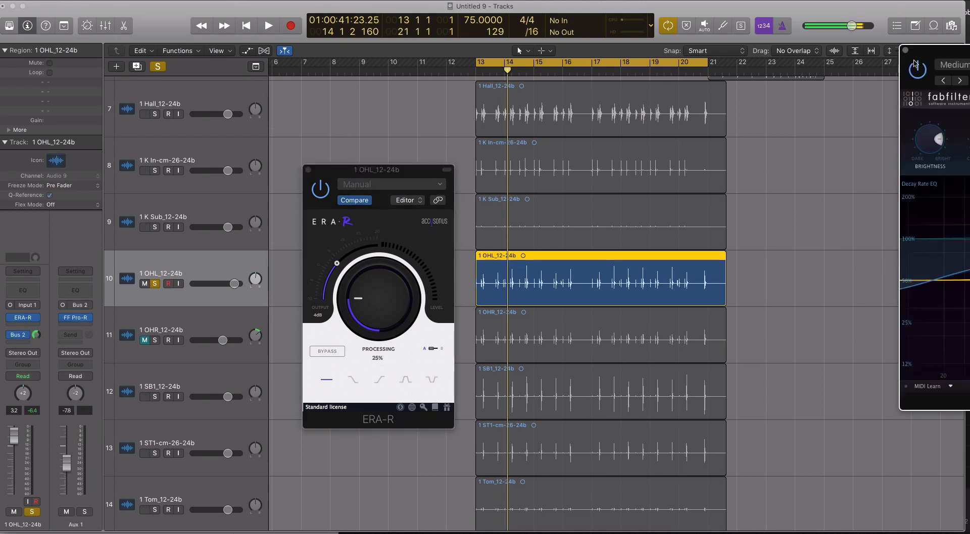
pyautogui.moveTo(930, 48); pyautogui.dragTo(256, 89)
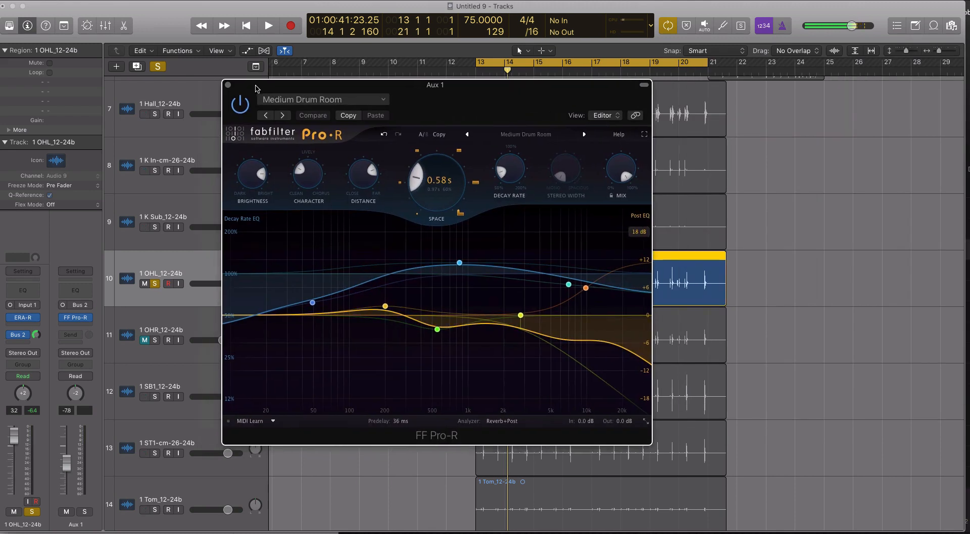
# Step: Solo Aux 1 to hear the Medium Drum Room reverb alone, return the solo to 1 OHL_12-24b and close FF Pro-R
pyautogui.click(84, 513)
pyautogui.click(35, 512)
pyautogui.press('space')
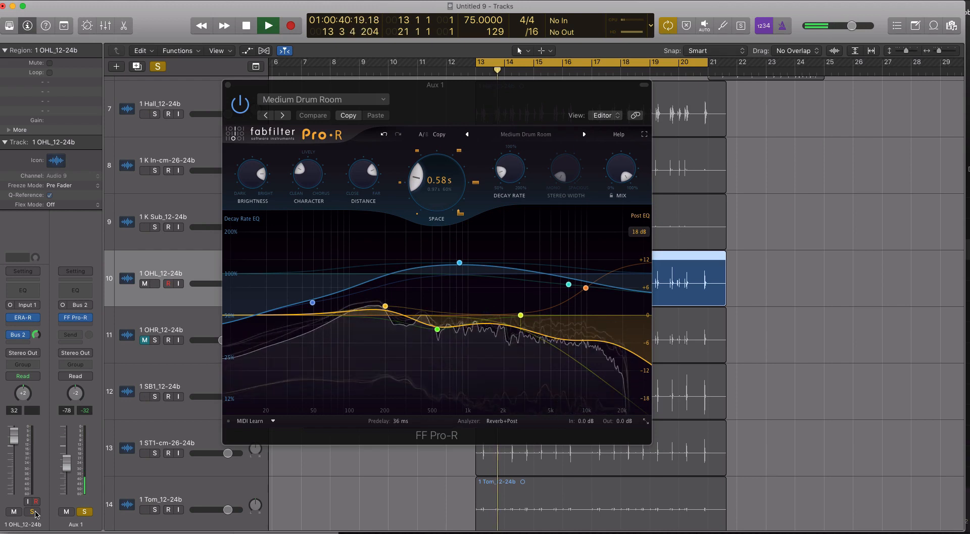
pyautogui.click(32, 512)
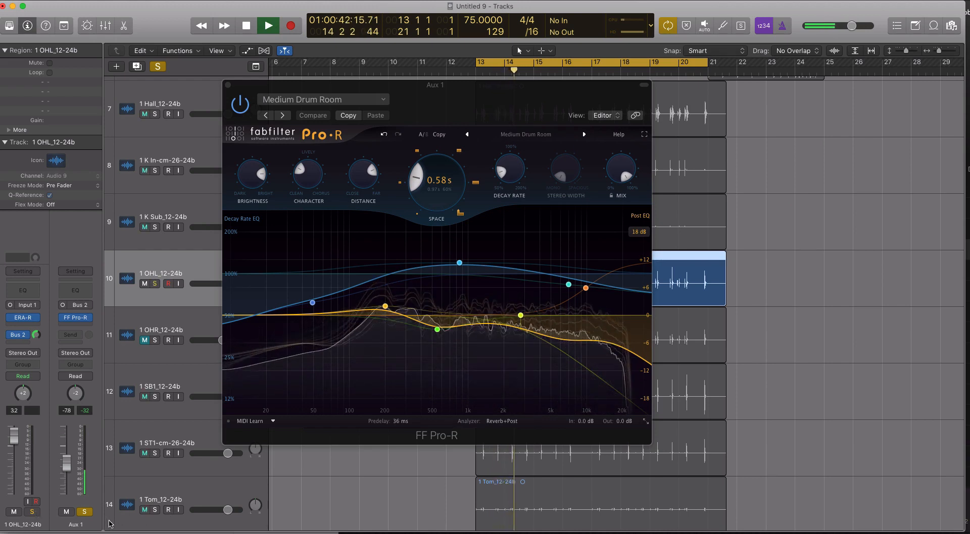
pyautogui.press('space')
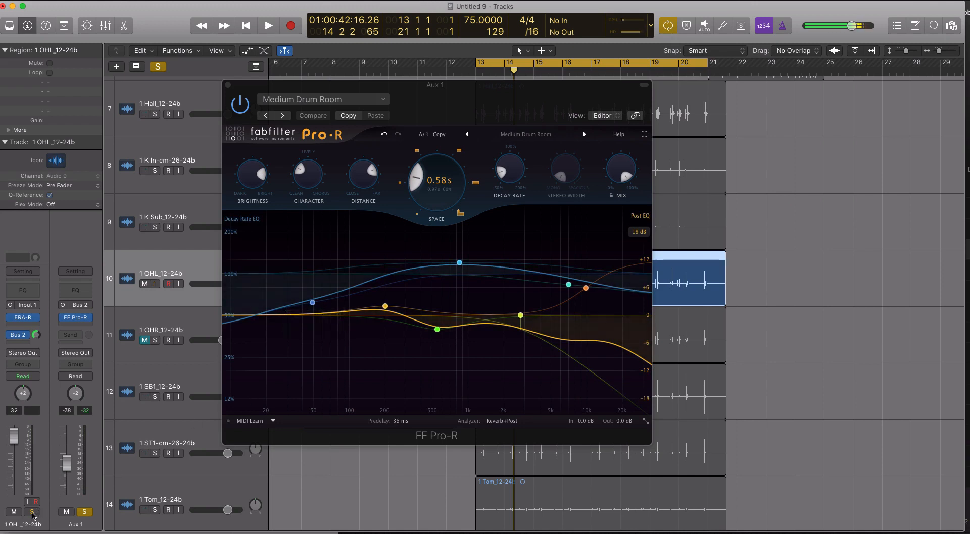
pyautogui.click(228, 85)
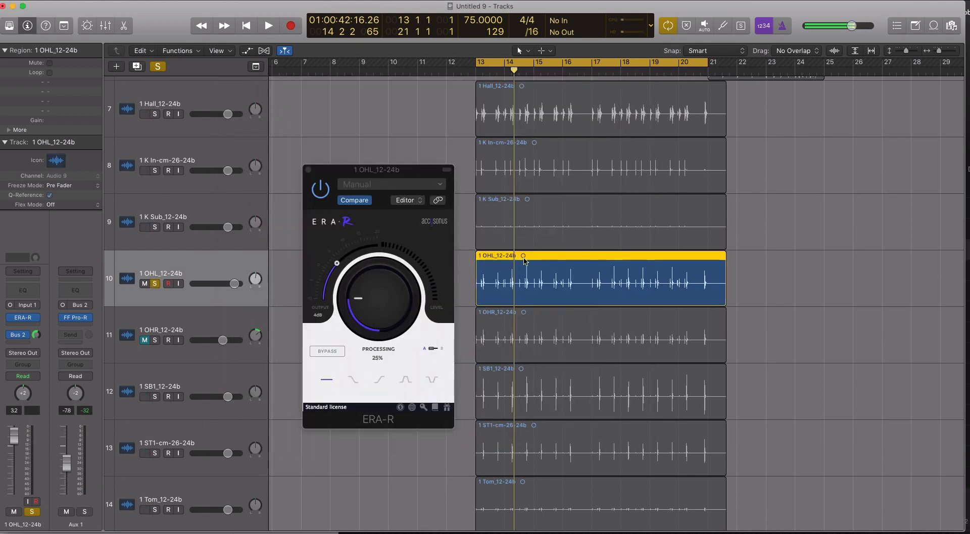
# Step: Compare the 1 OHL_12-24b loop with ERA-R and the Bus 2 send active against the same loop with both bypassed
pyautogui.press('space')
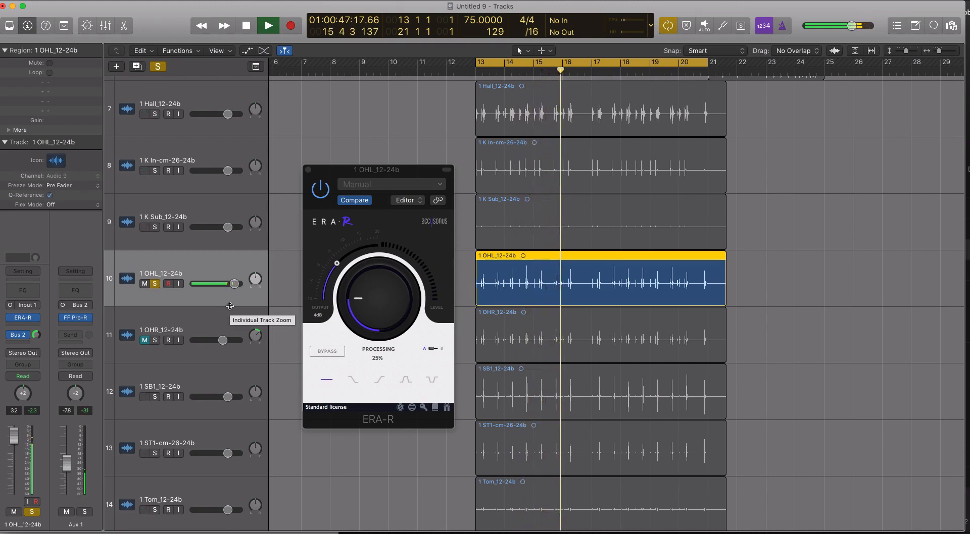
pyautogui.press('space')
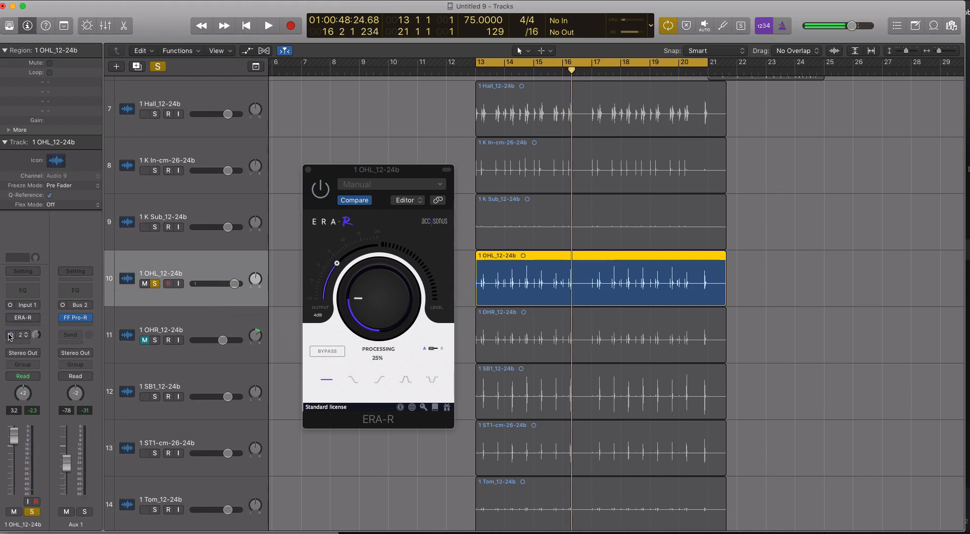
pyautogui.press('space')
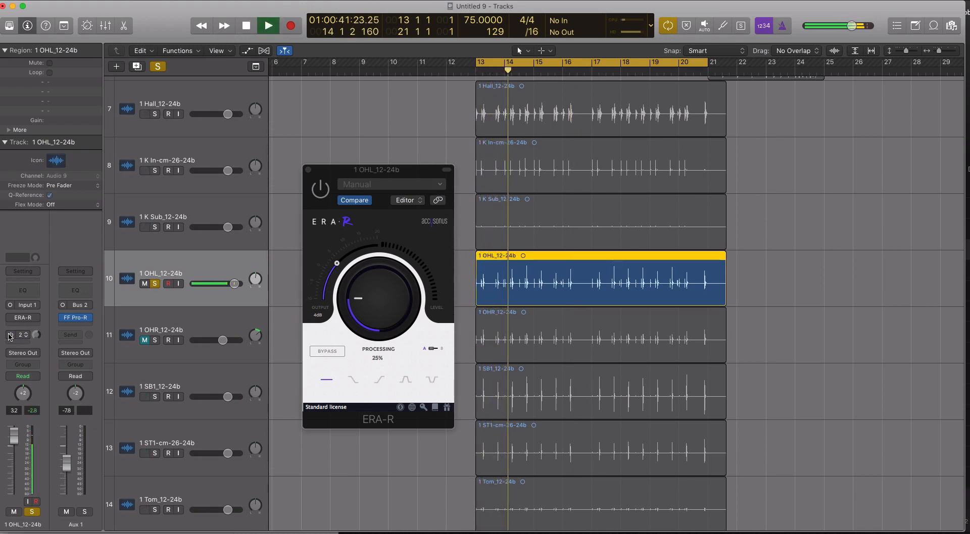
pyautogui.press('space')
# Step: Re-enable the Bus 2 send and ERA-R on 1 OHL_12-24b and replay the start of the loop
pyautogui.click(10, 336)
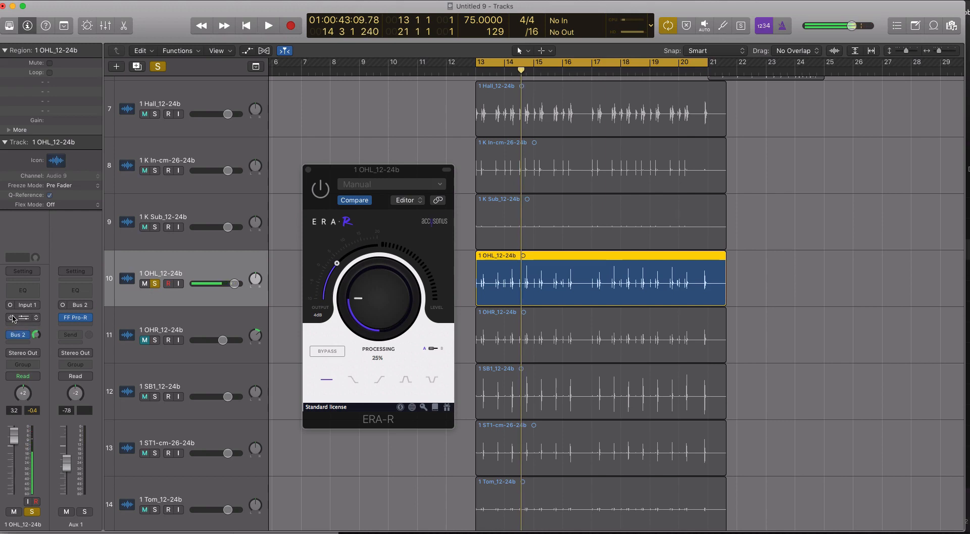
pyautogui.click(11, 318)
pyautogui.press('space')
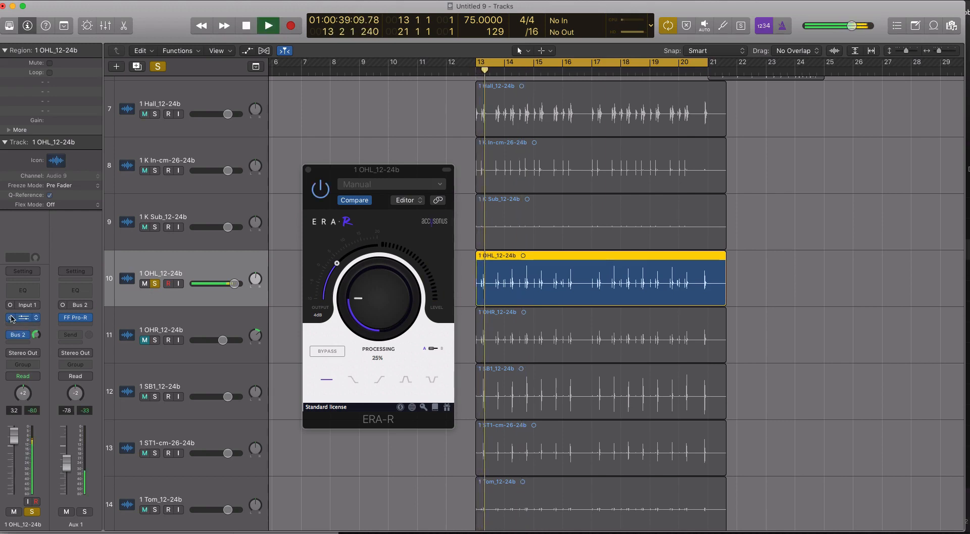
pyautogui.press('space')
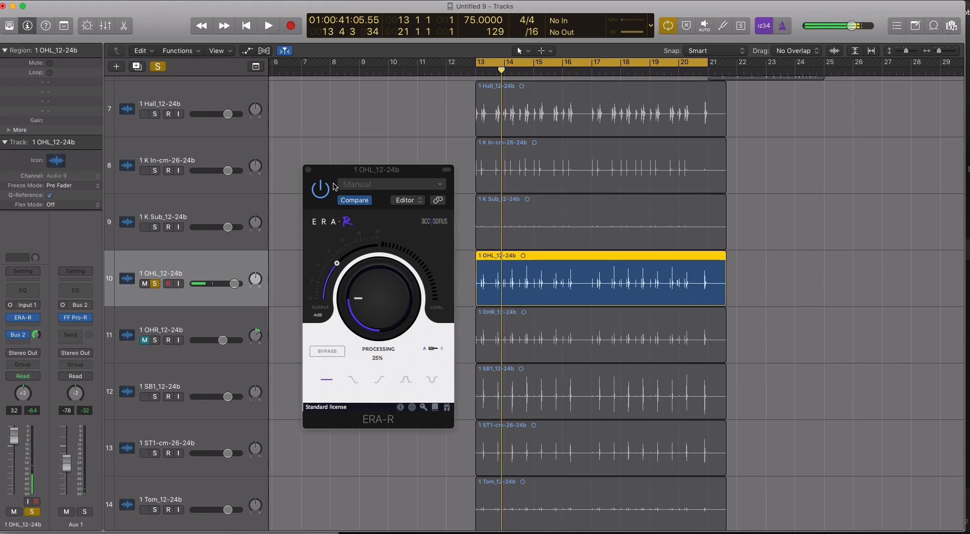
# Step: Close ERA-R, unsolo 1 OHL_12-24b and select the seven drum regions from 1 K In-cm-26-24b down to 1 Tom_12-24b
pyautogui.click(308, 170)
pyautogui.press('cmd+Up')
pyautogui.click(155, 345)
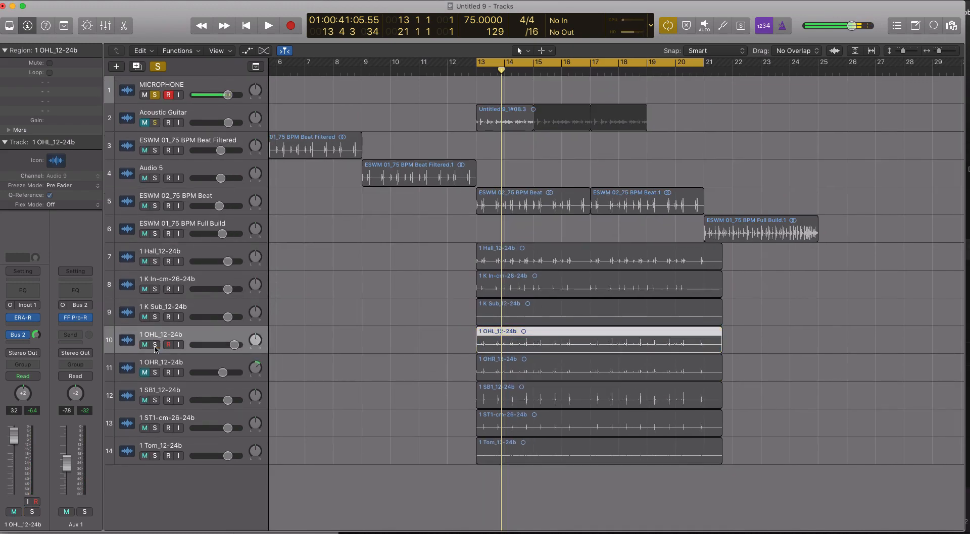
pyautogui.moveTo(387, 289); pyautogui.dragTo(498, 457)
pyautogui.press('cmd+Down')
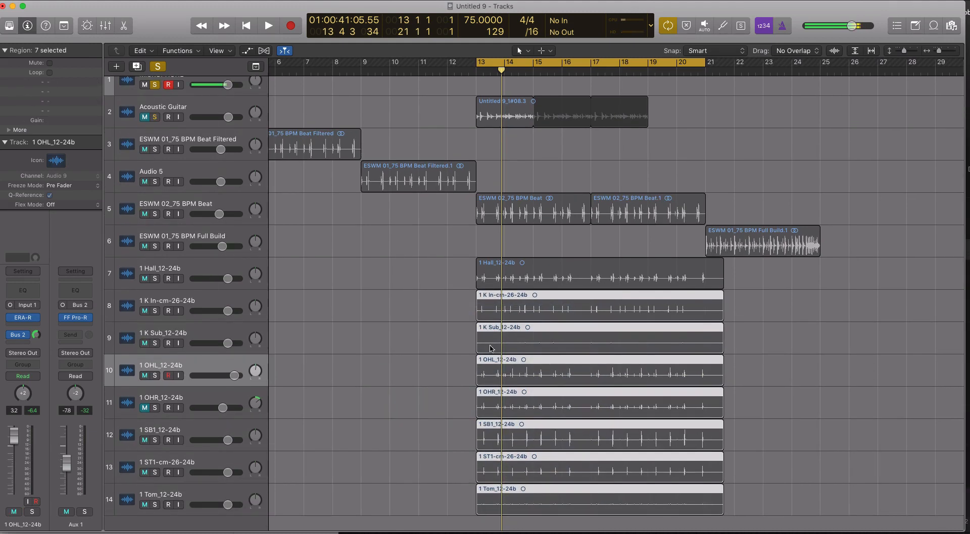
# Step: Solo the ESWM 02_75 BPM Beat track, select it and play its looped section
pyautogui.click(155, 215)
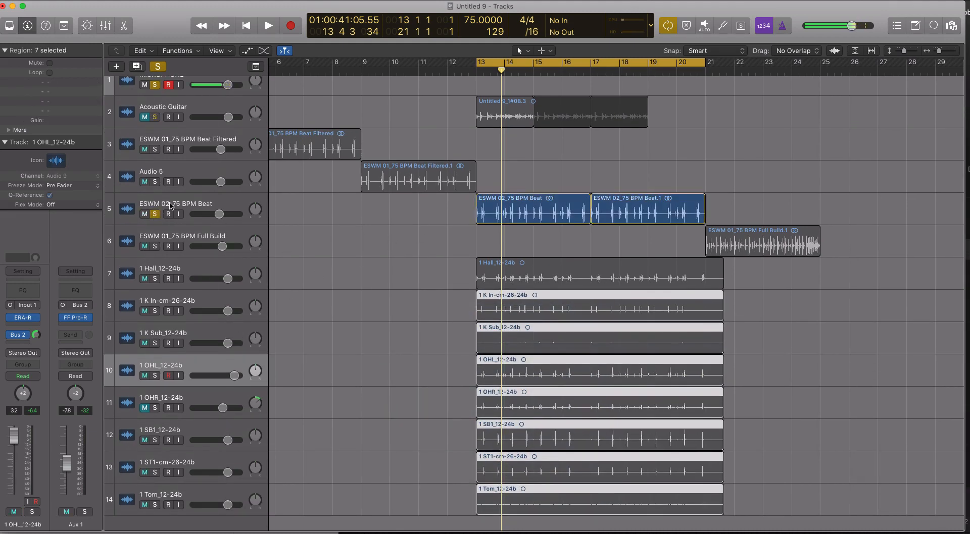
pyautogui.click(336, 215)
pyautogui.press('cmd+Down')
pyautogui.press('space')
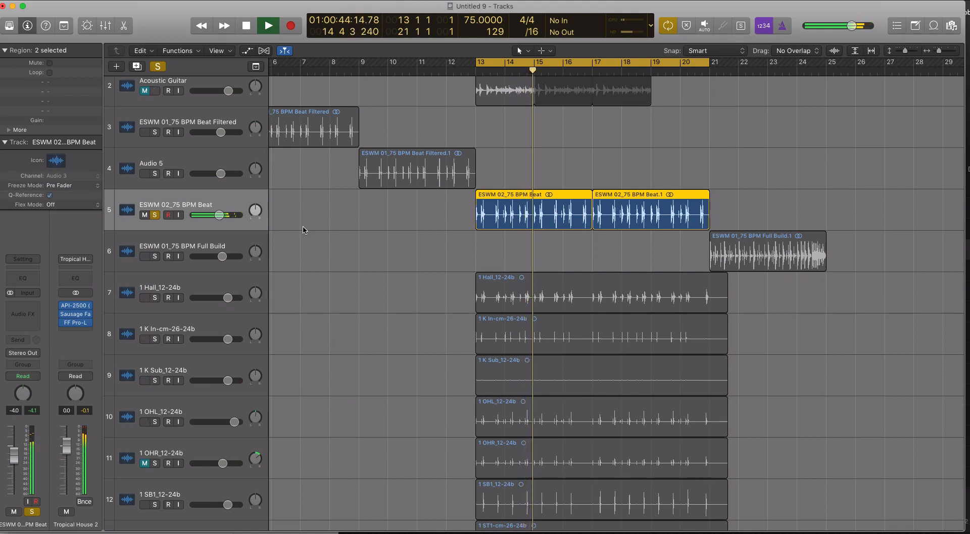
pyautogui.press('space')
pyautogui.scroll(3, 303, 230)
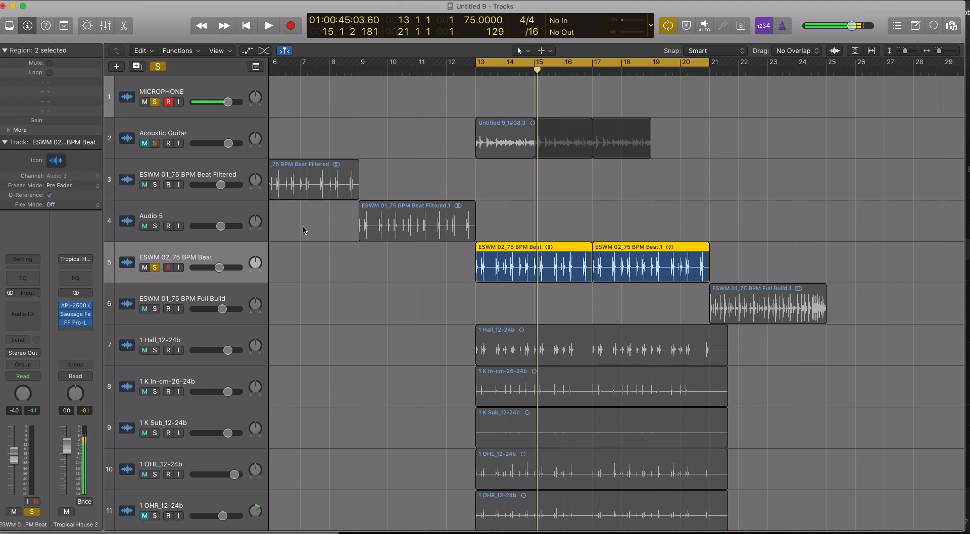
# Step: Select the Acoustic Guitar track and show its ERA-R settings
pyautogui.click(191, 133)
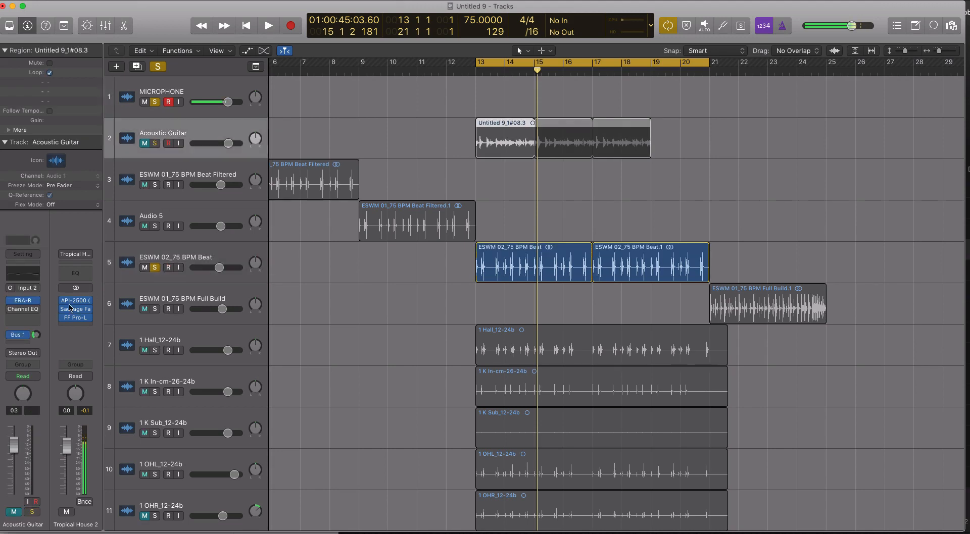
pyautogui.click(23, 300)
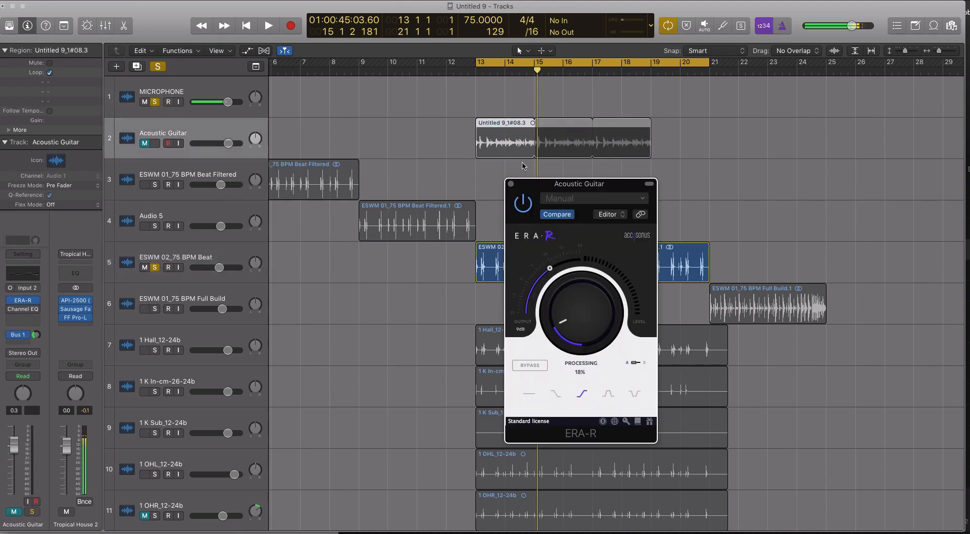
pyautogui.moveTo(779, 10); pyautogui.dragTo(782, 10)
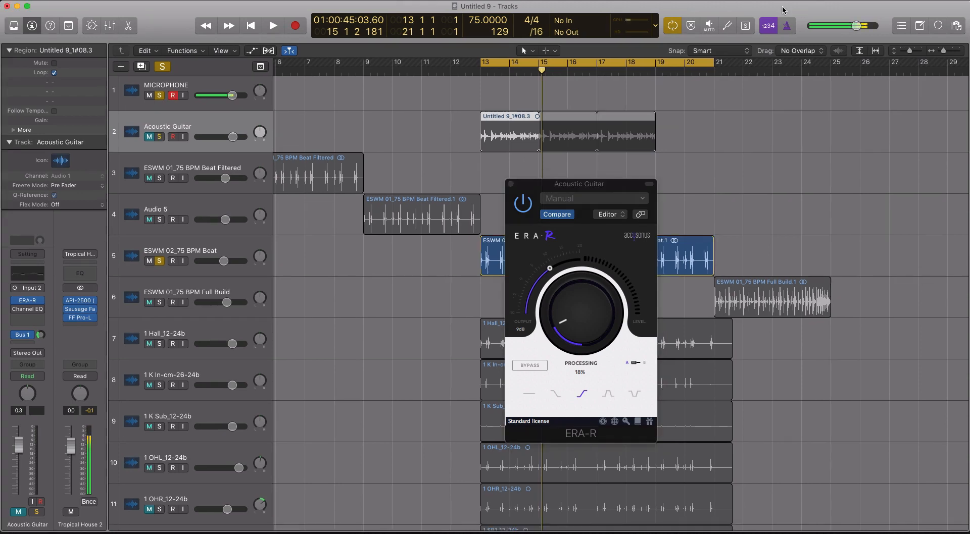